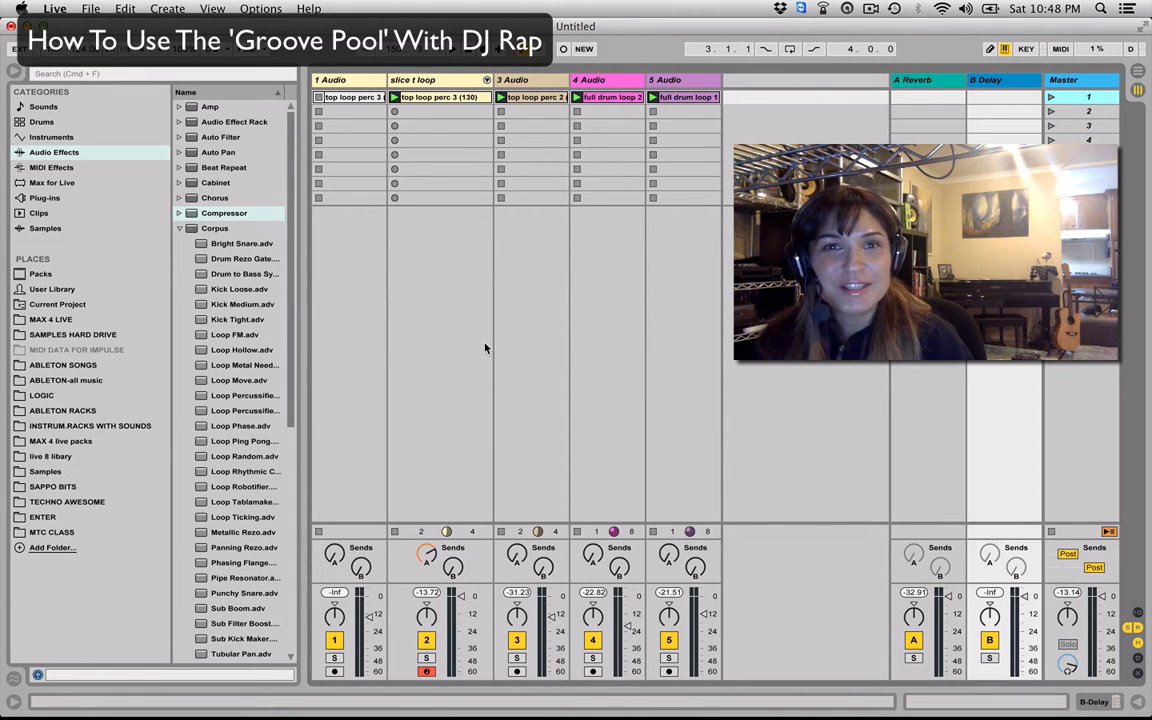
# Step: Launch the first scene and deactivate the top loop perc 3 (130) clip on the slice t loop track
pyautogui.click(1050, 100)
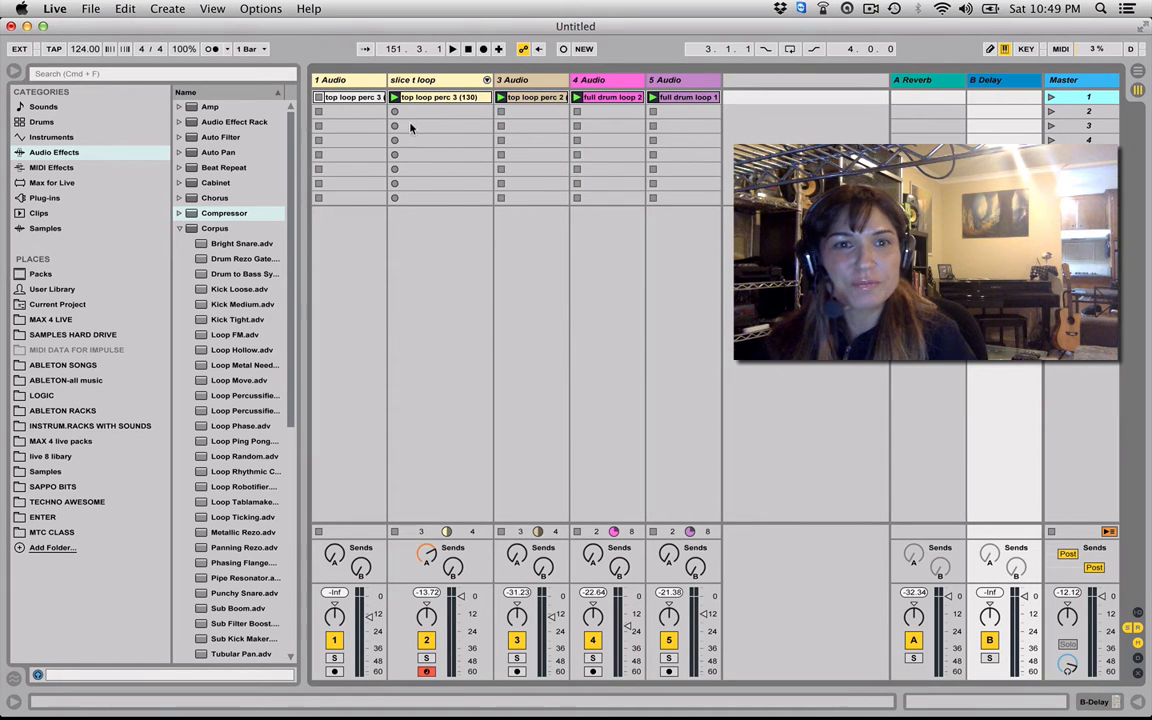
pyautogui.click(437, 98)
pyautogui.press('0')
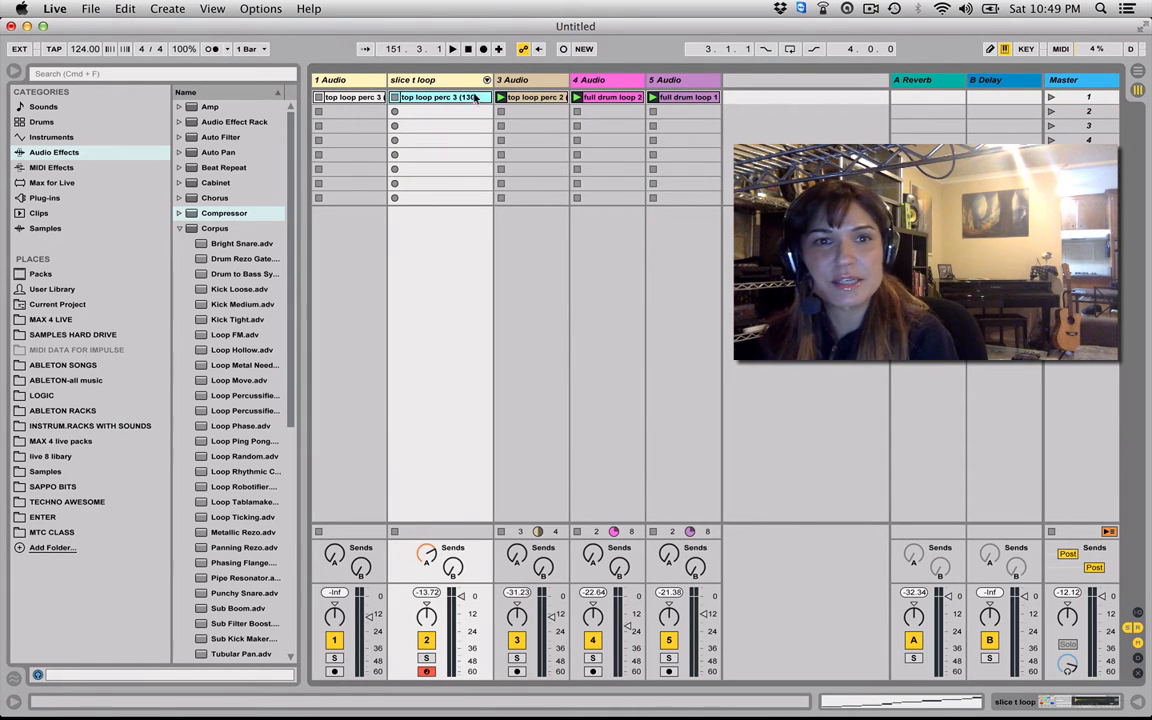
# Step: Play the 3 Audio track soloed and move its Utility device to the end of the chain, after LFOTool
pyautogui.click(516, 657)
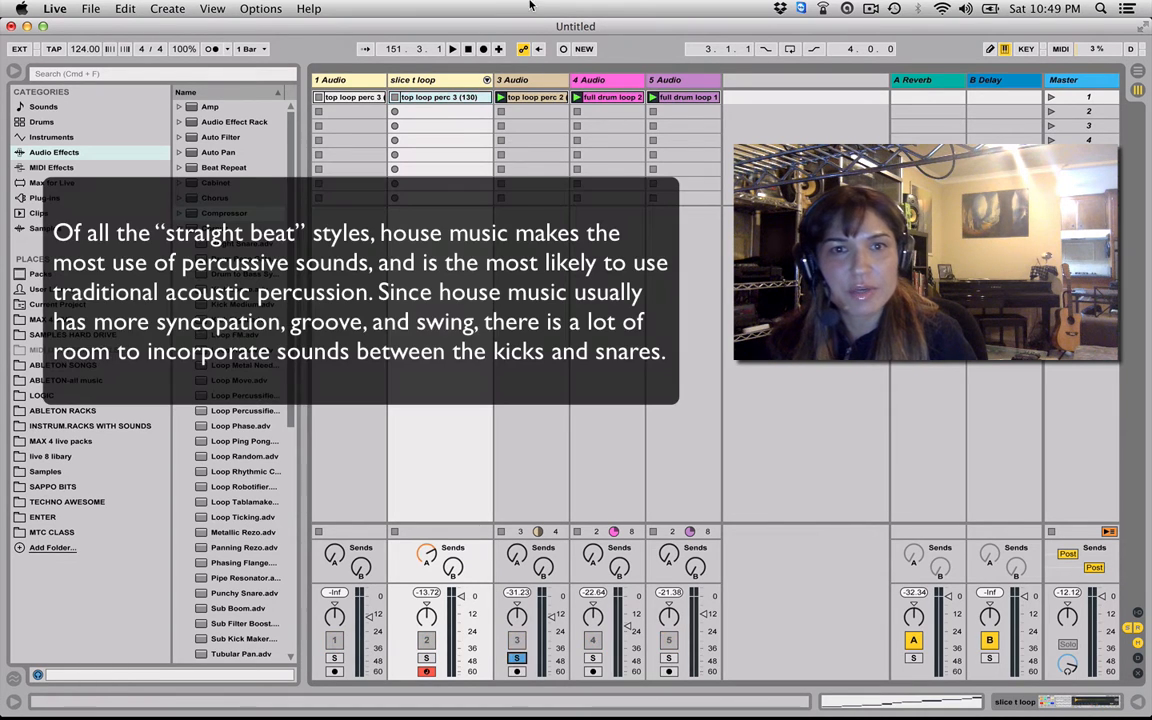
pyautogui.press('space')
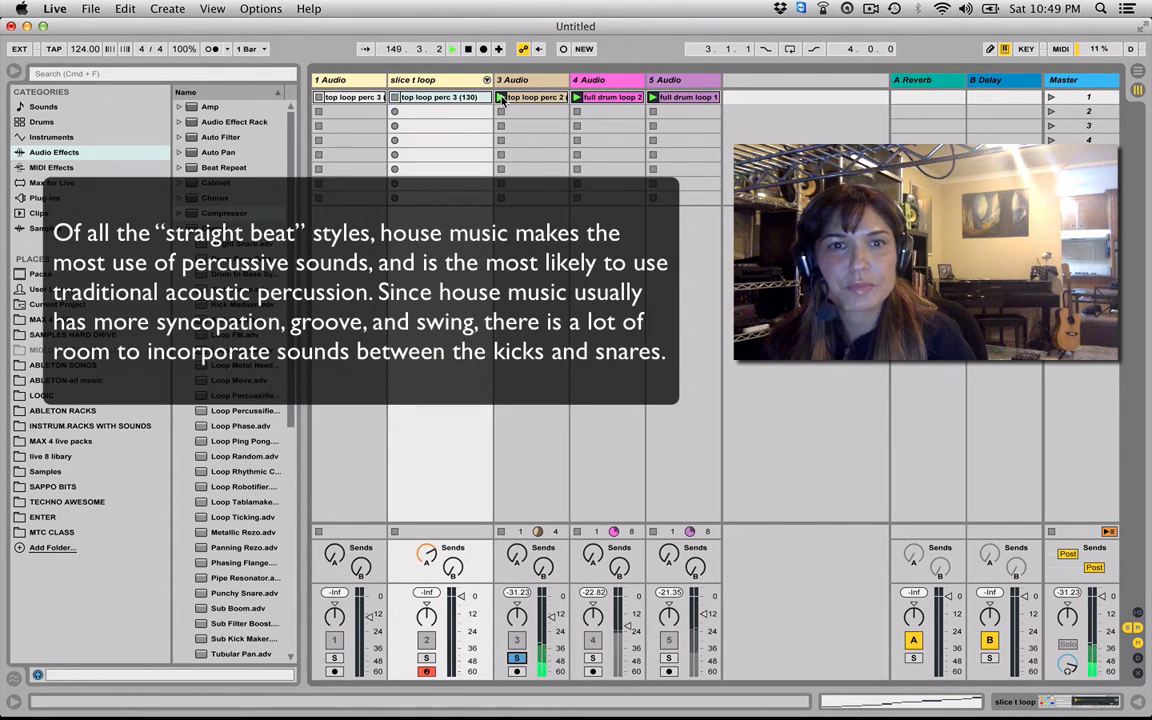
pyautogui.doubleClick(532, 81)
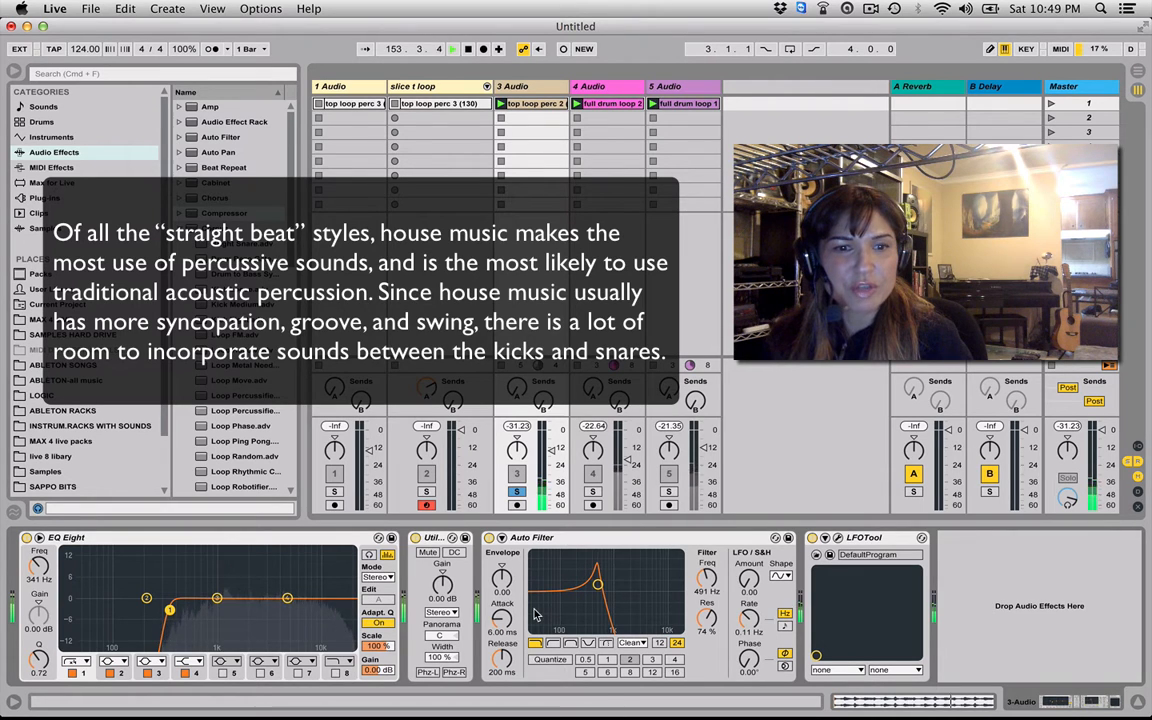
pyautogui.click(436, 539)
pyautogui.moveTo(436, 539); pyautogui.dragTo(885, 540)
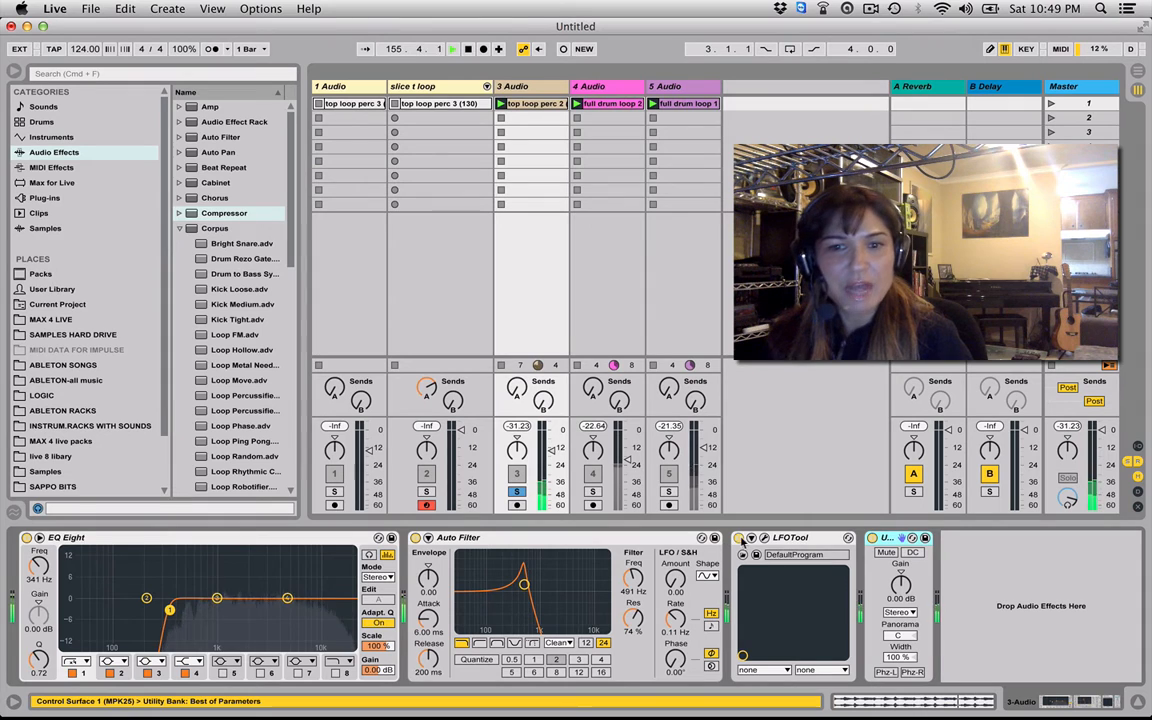
# Step: Open LFOTool on the 3 Audio track to examine its TranceGate-1 preset, stop playback and close the plug-in window
pyautogui.click(792, 539)
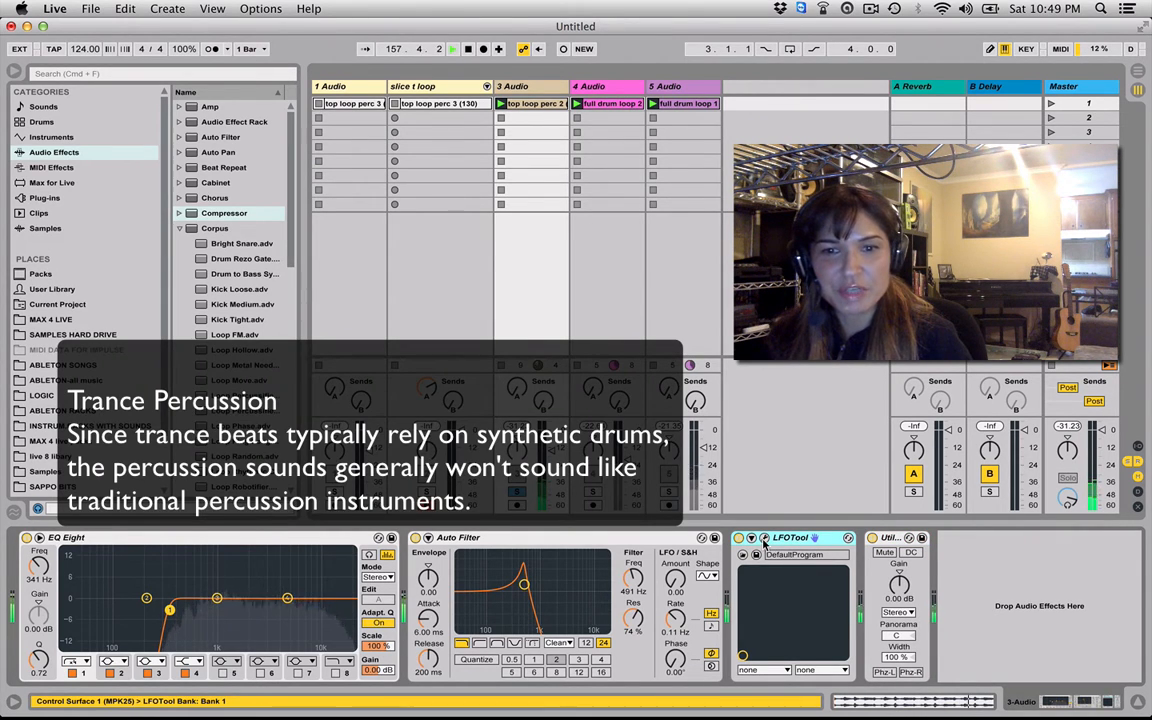
pyautogui.click(764, 539)
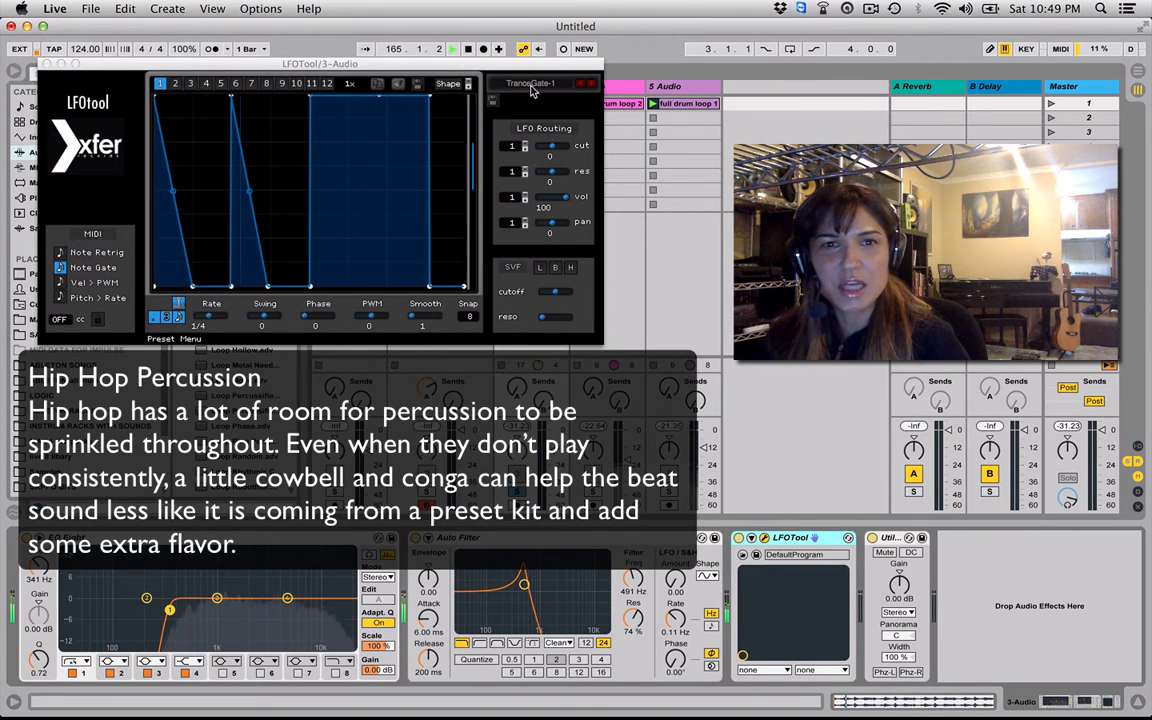
pyautogui.press('space')
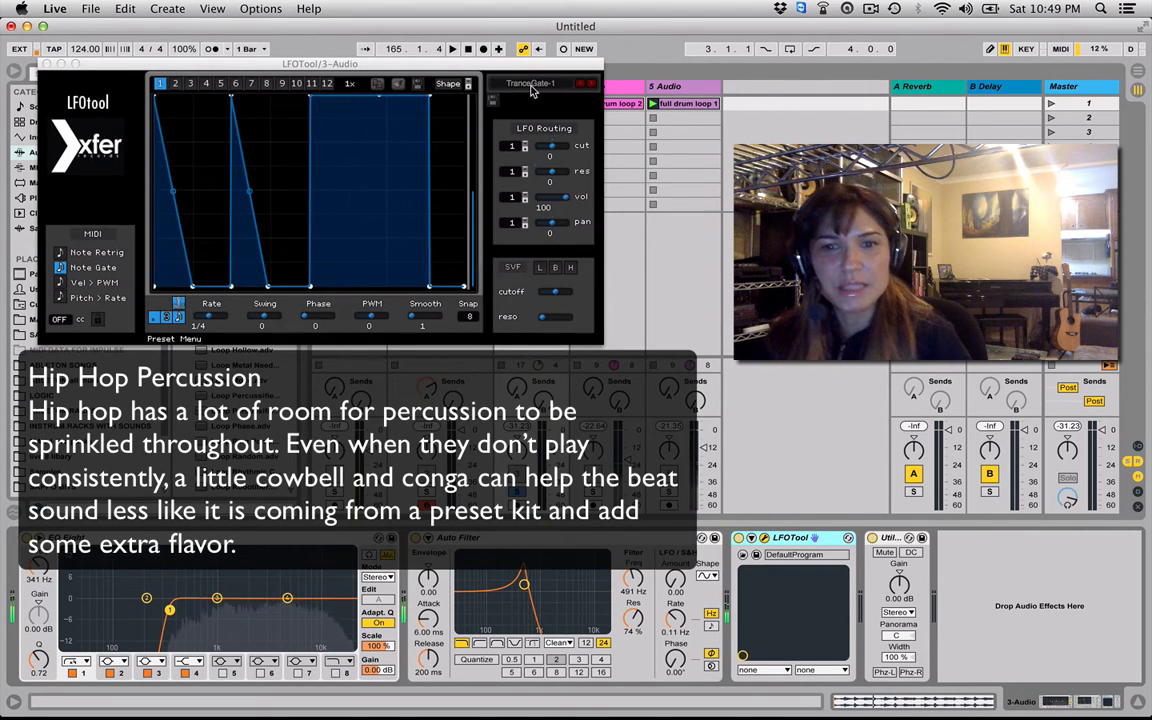
pyautogui.click(766, 539)
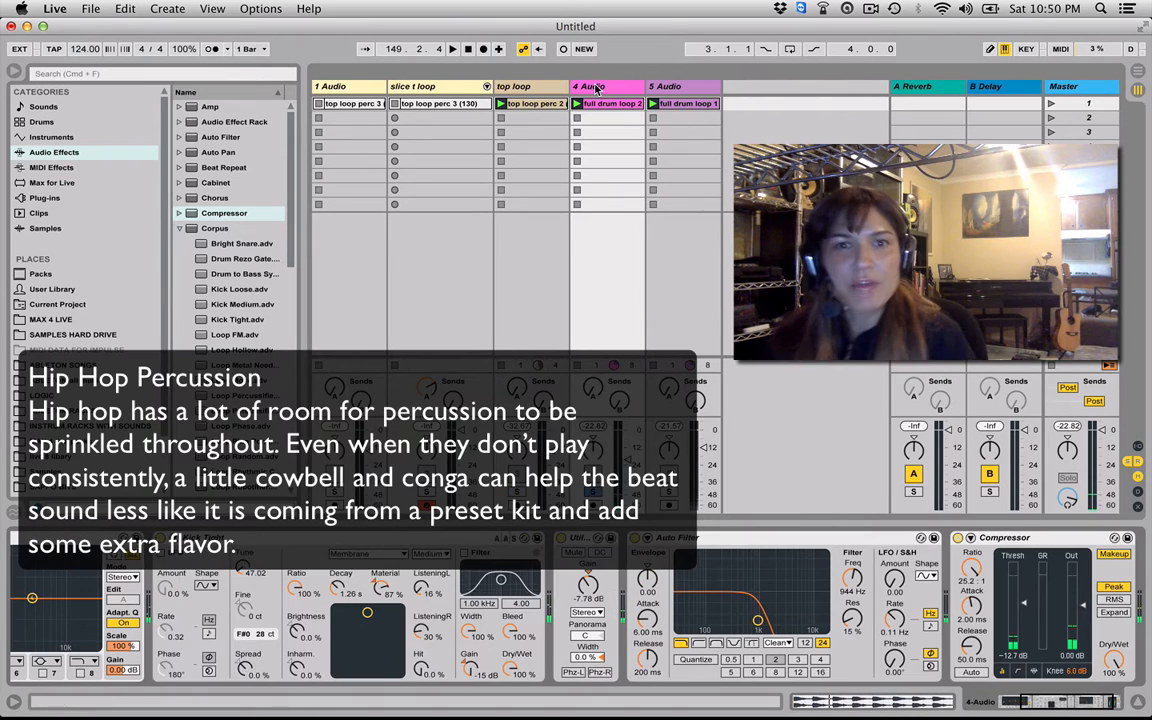
# Step: Rename the 4 Audio track as kik
pyautogui.write('k')
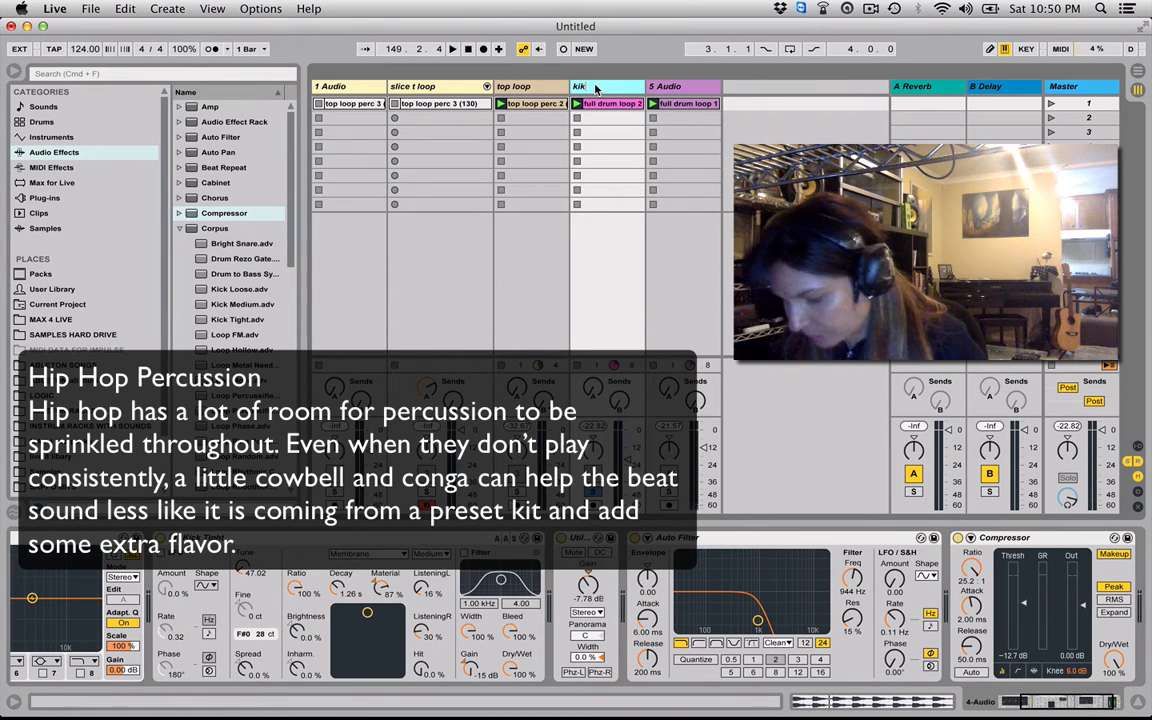
pyautogui.write('ik')
pyautogui.press('Return')
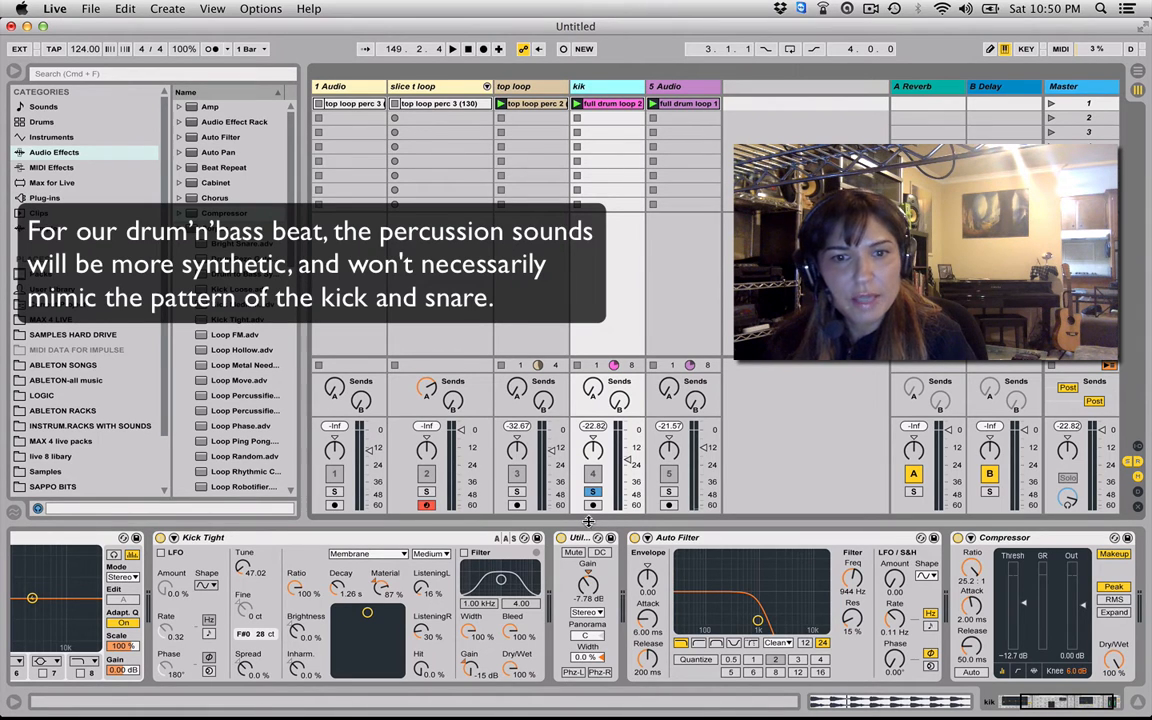
# Step: Compare the kik track's sound with the Kick Tight device off and on, and review the rest of its device chain
pyautogui.click(1020, 707)
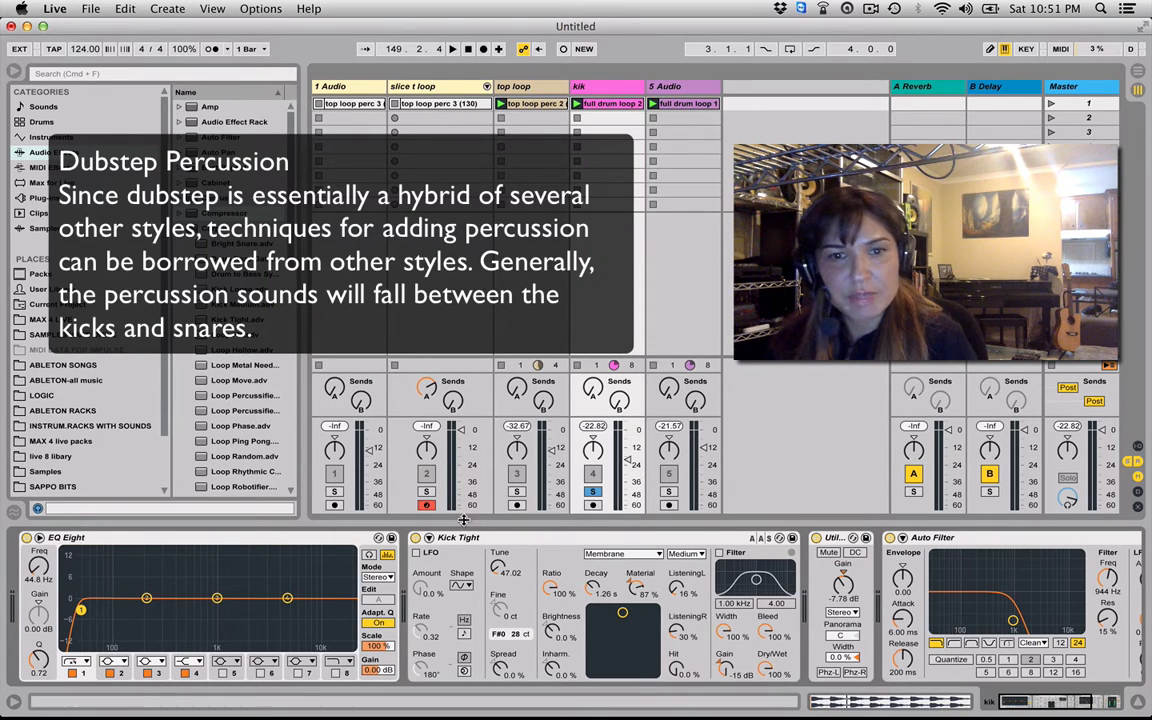
pyautogui.press('space')
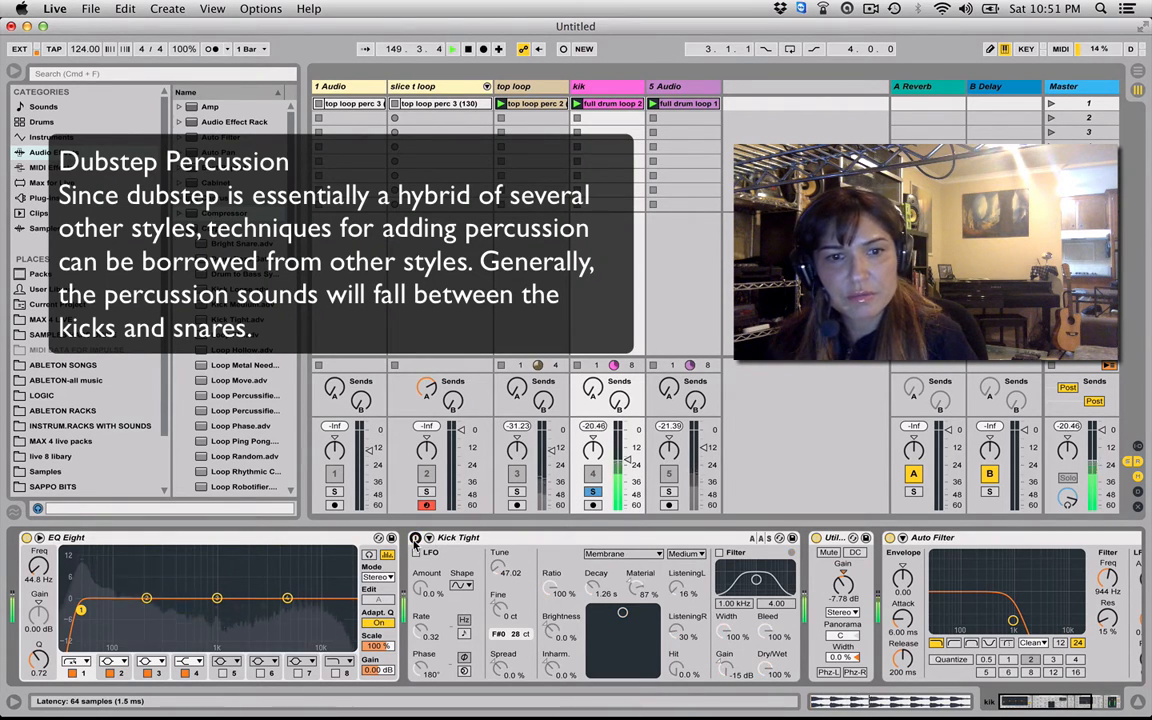
pyautogui.click(415, 540)
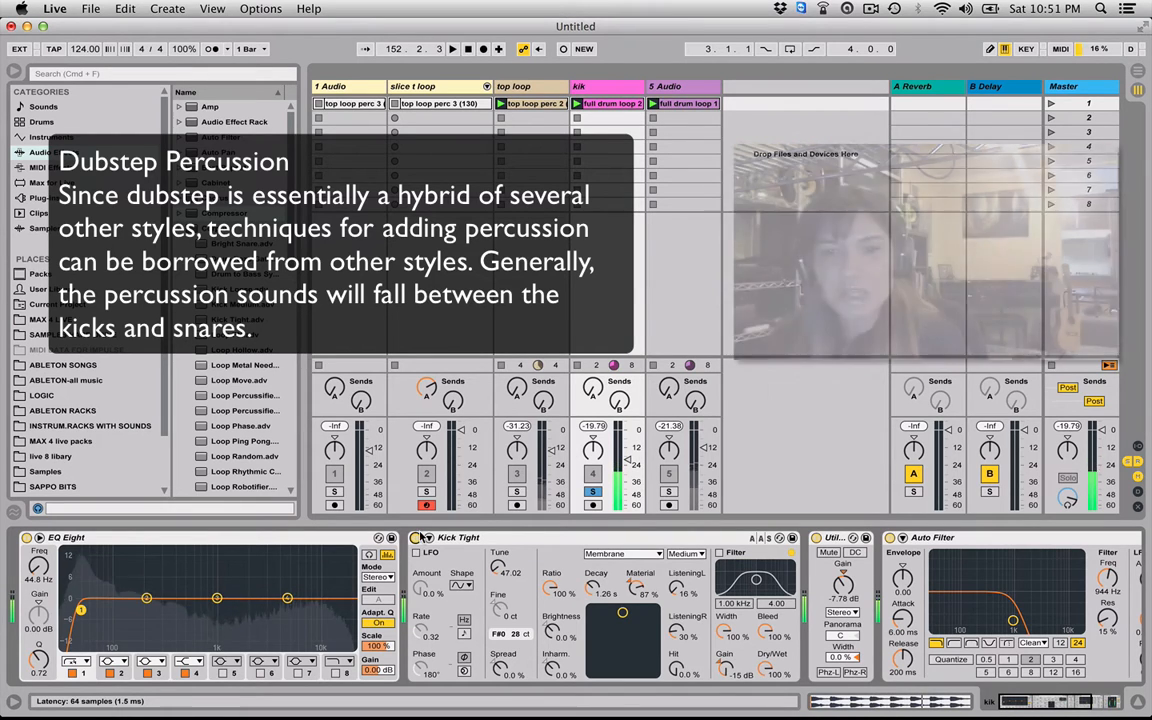
pyautogui.press('space')
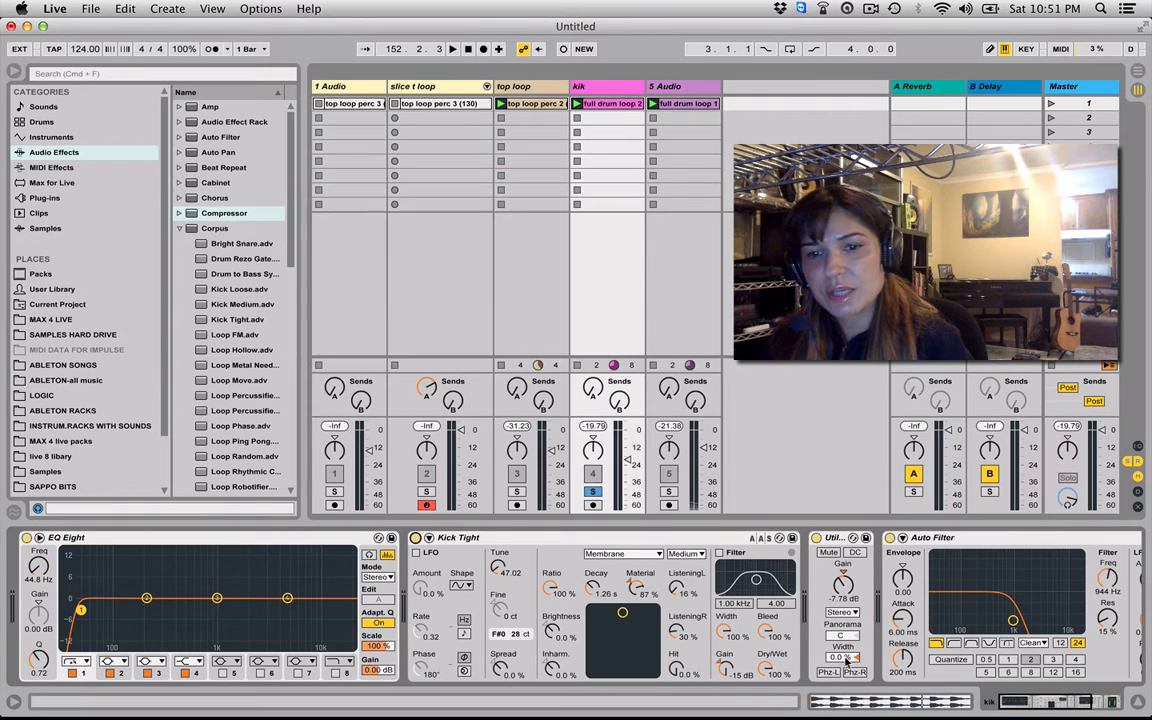
pyautogui.moveTo(1040, 703); pyautogui.dragTo(1085, 703)
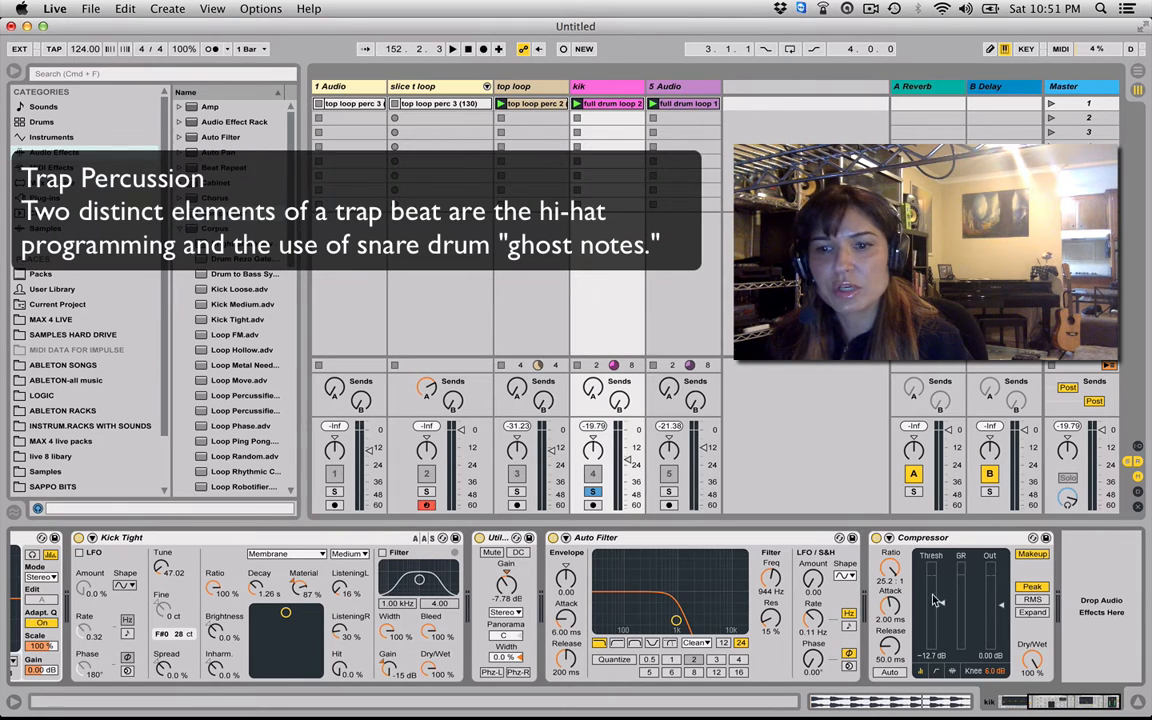
pyautogui.moveTo(1062, 708); pyautogui.dragTo(1034, 706)
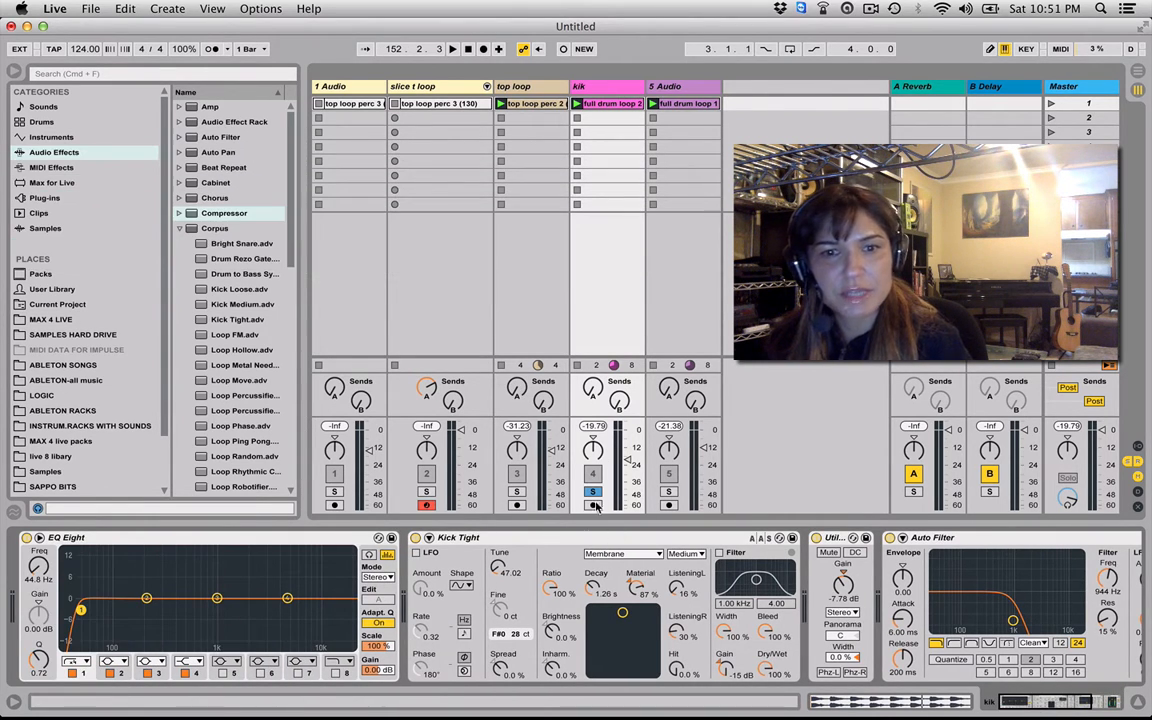
# Step: Switch the solo from the kik track to 5 Audio and audition its full drum loop 1 clip
pyautogui.click(593, 493)
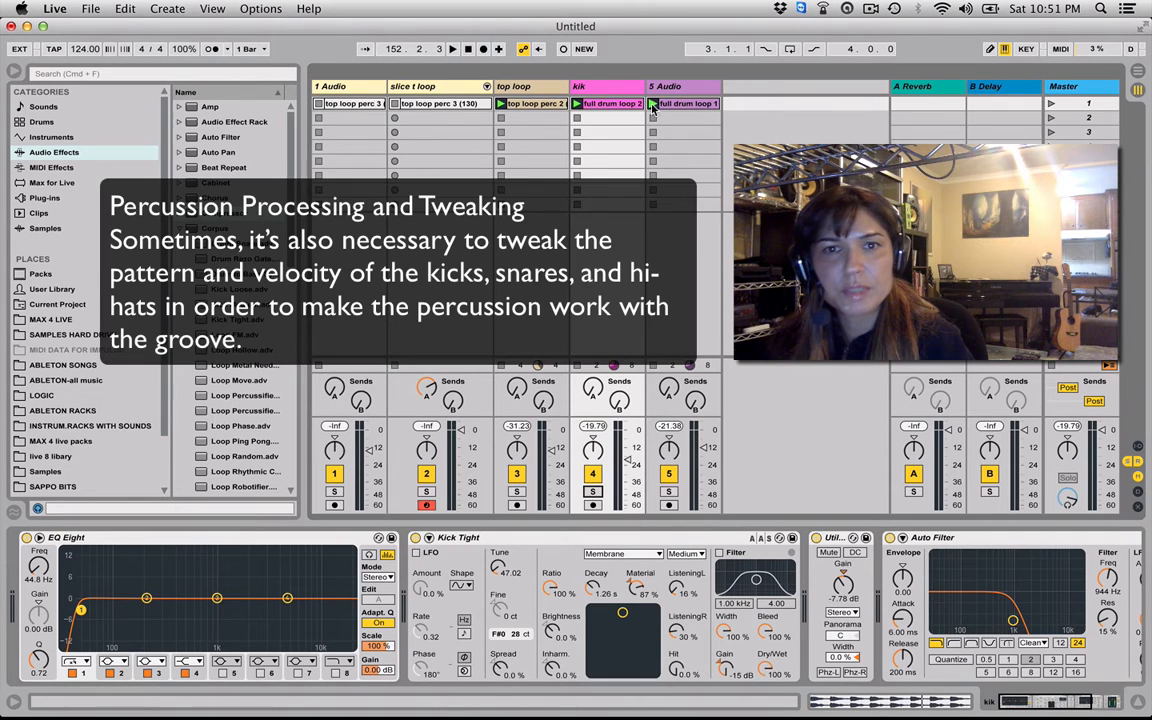
pyautogui.click(669, 492)
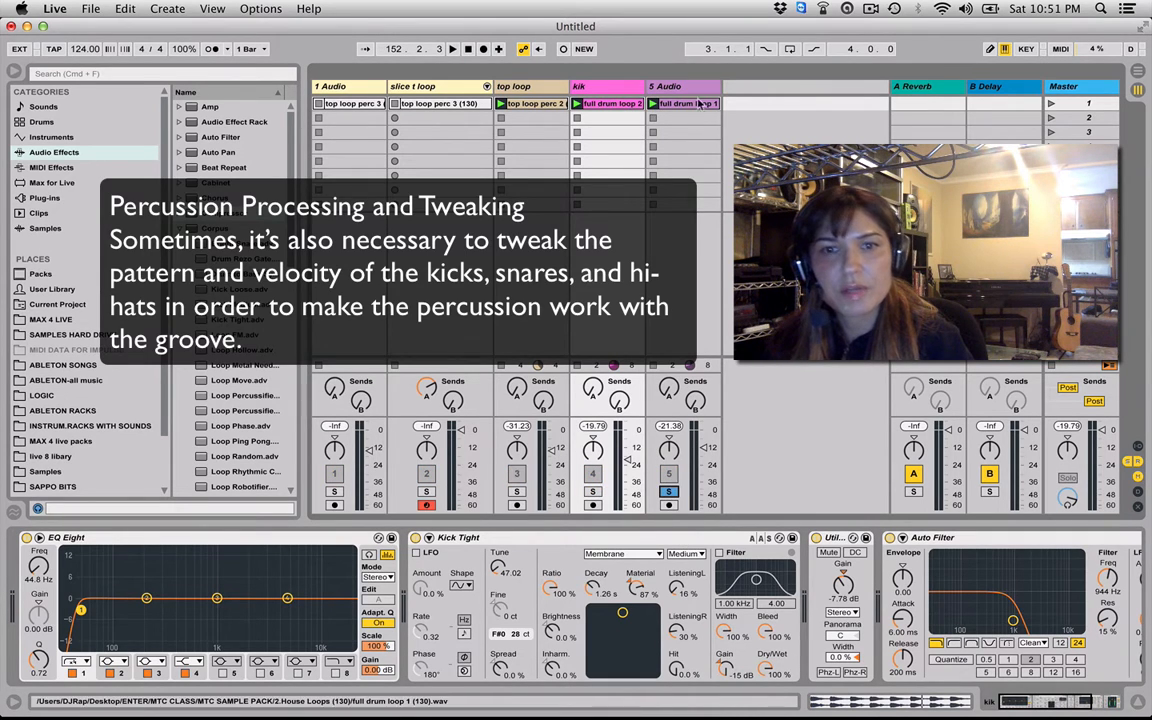
pyautogui.click(653, 105)
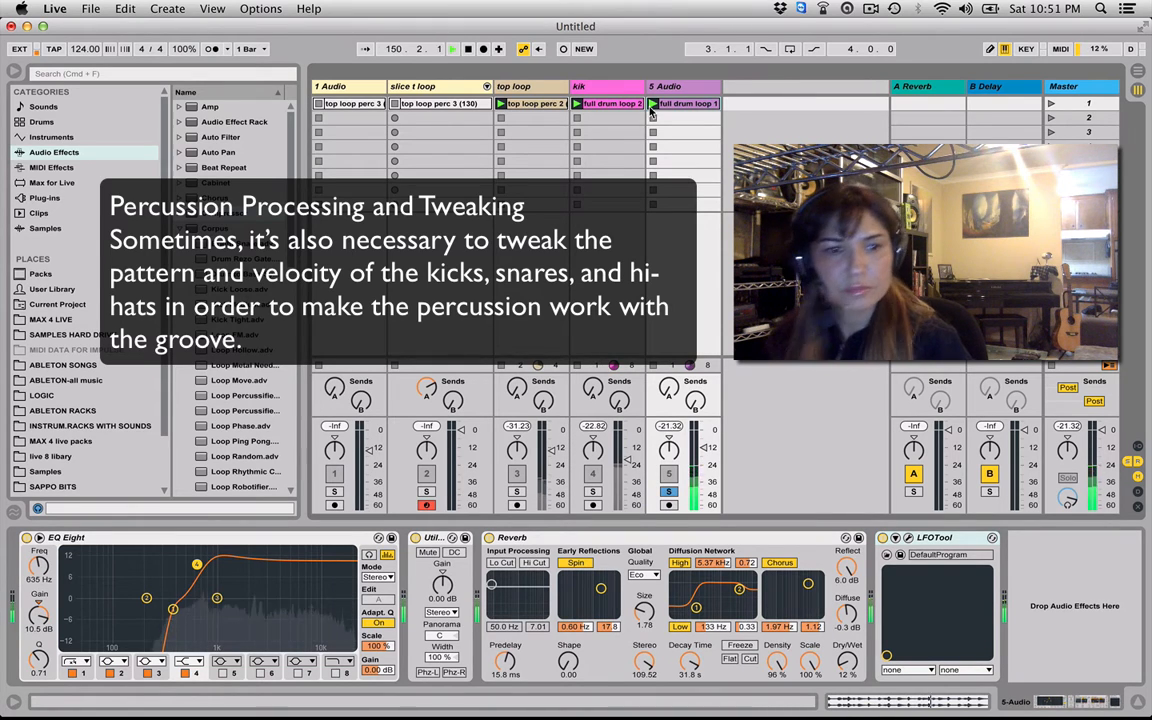
pyautogui.press('space')
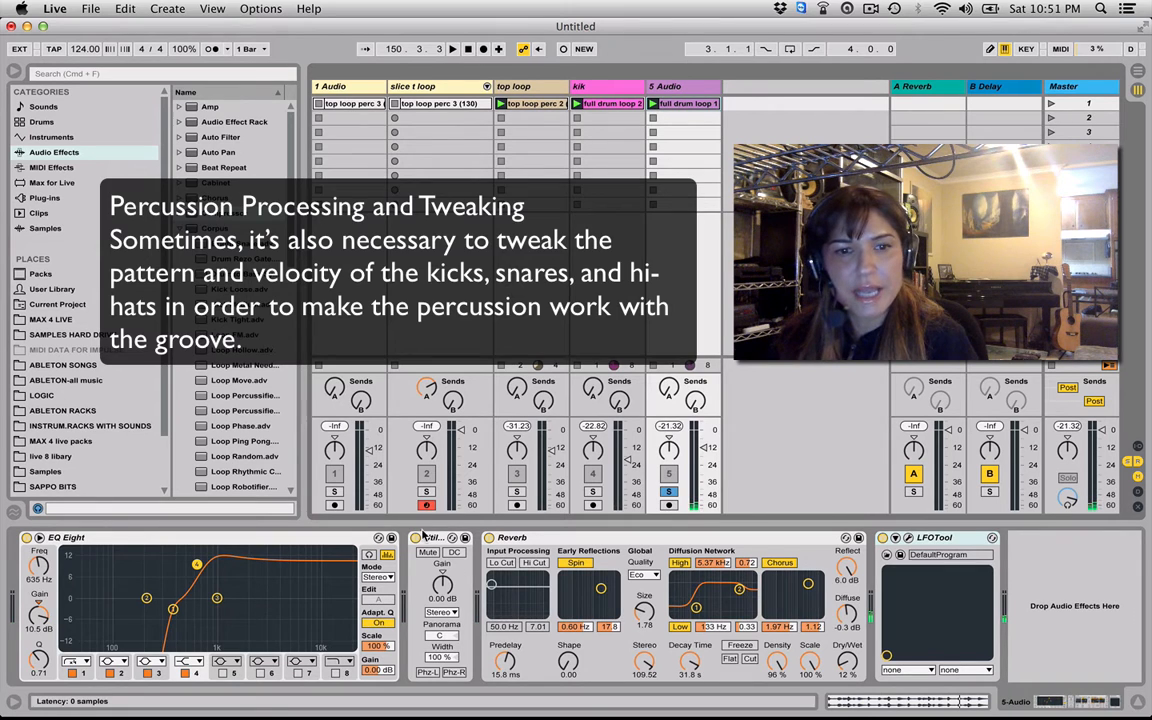
# Step: Move the Utility device on 5 Audio to the end of the chain and open the LFOTool plug-in window
pyautogui.moveTo(429, 538); pyautogui.dragTo(1030, 570)
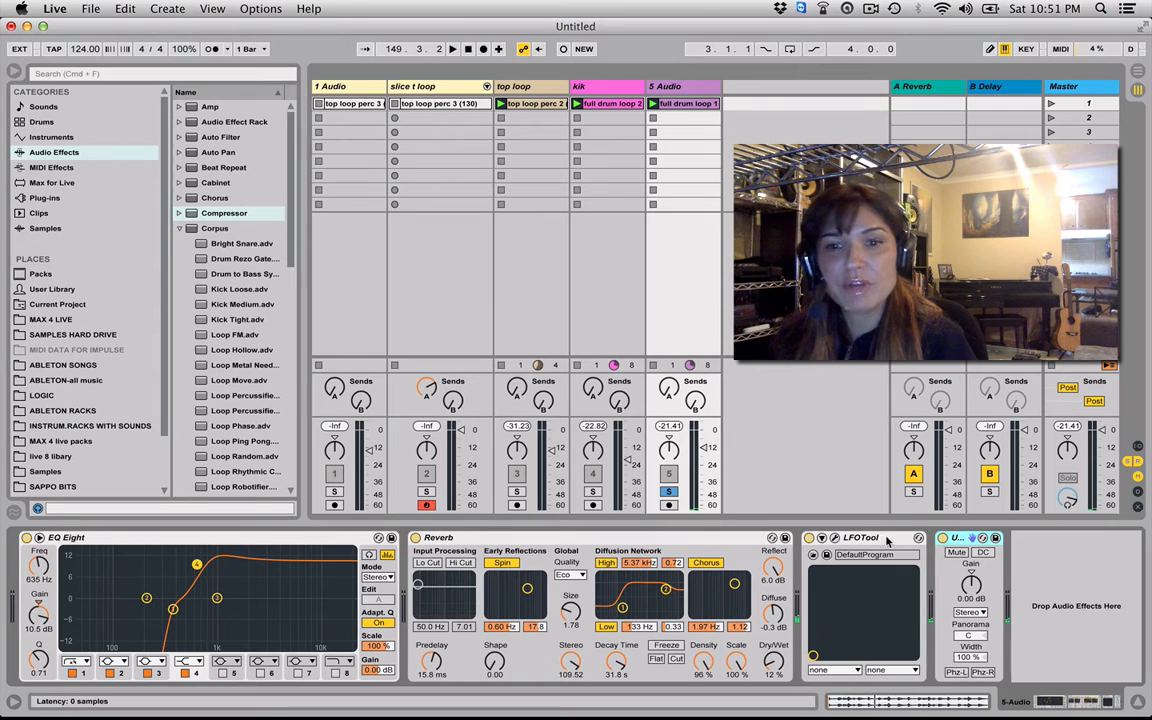
pyautogui.click(835, 538)
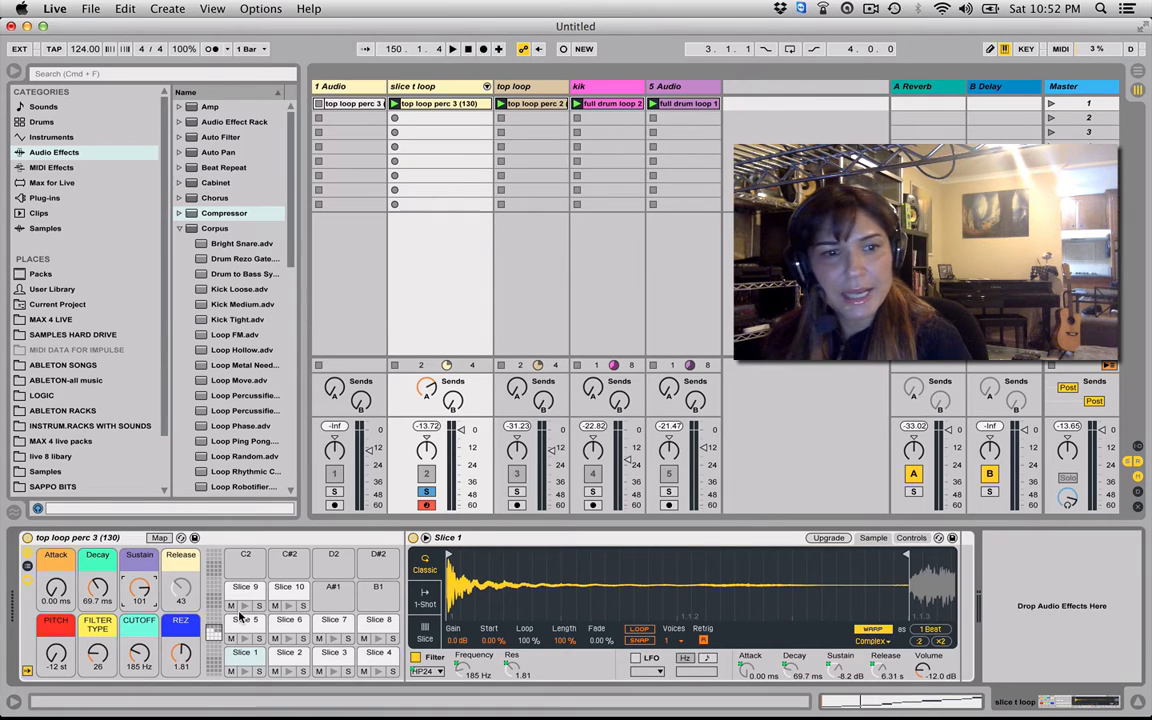
# Step: Audition the soloed slice t loop track, and launch and preview the top loop perc 3 clip on 1 Audio
pyautogui.press('space')
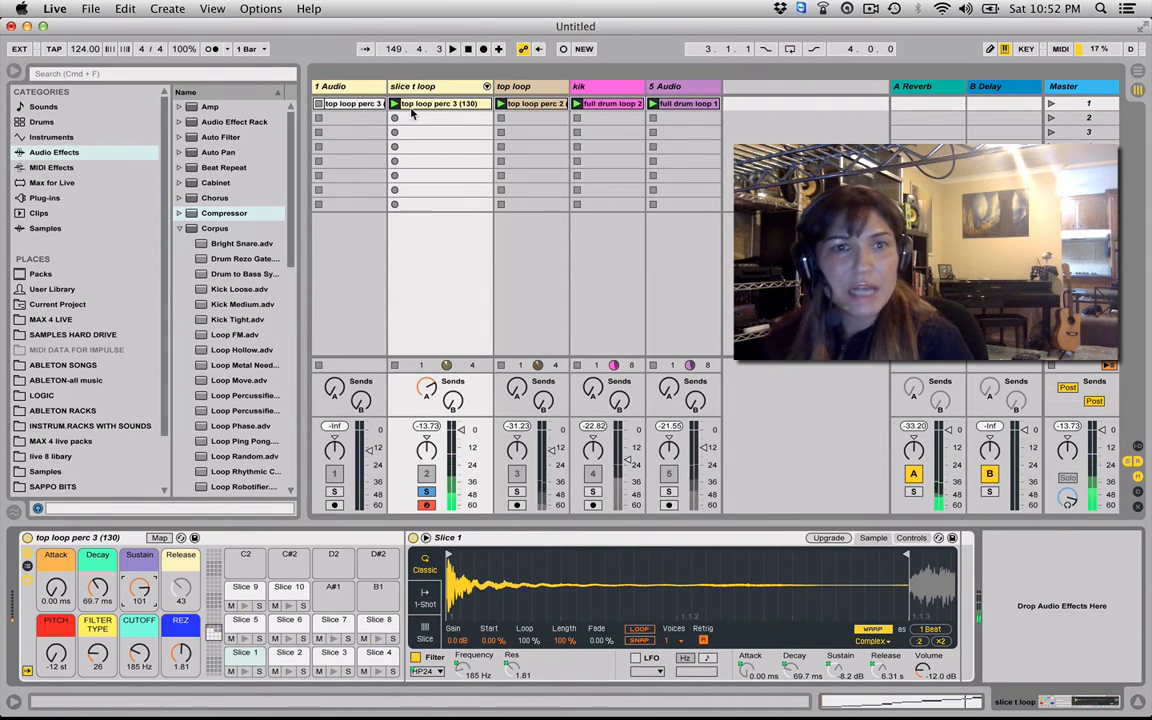
pyautogui.click(343, 106)
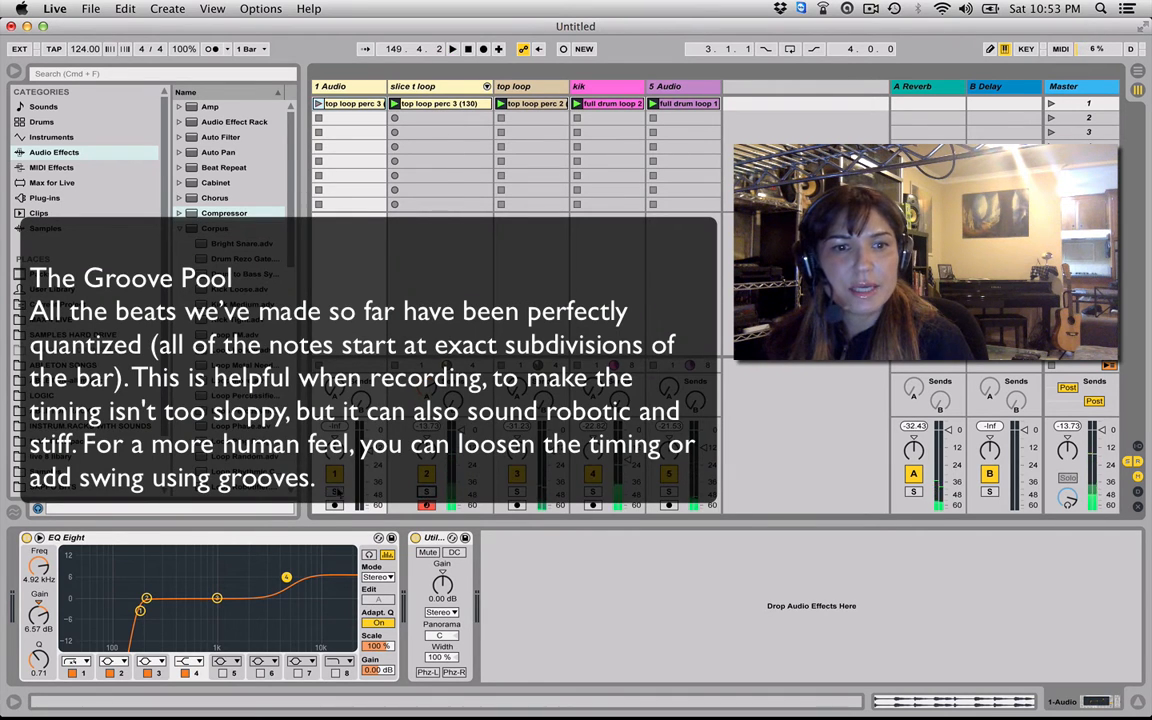
pyautogui.click(318, 104)
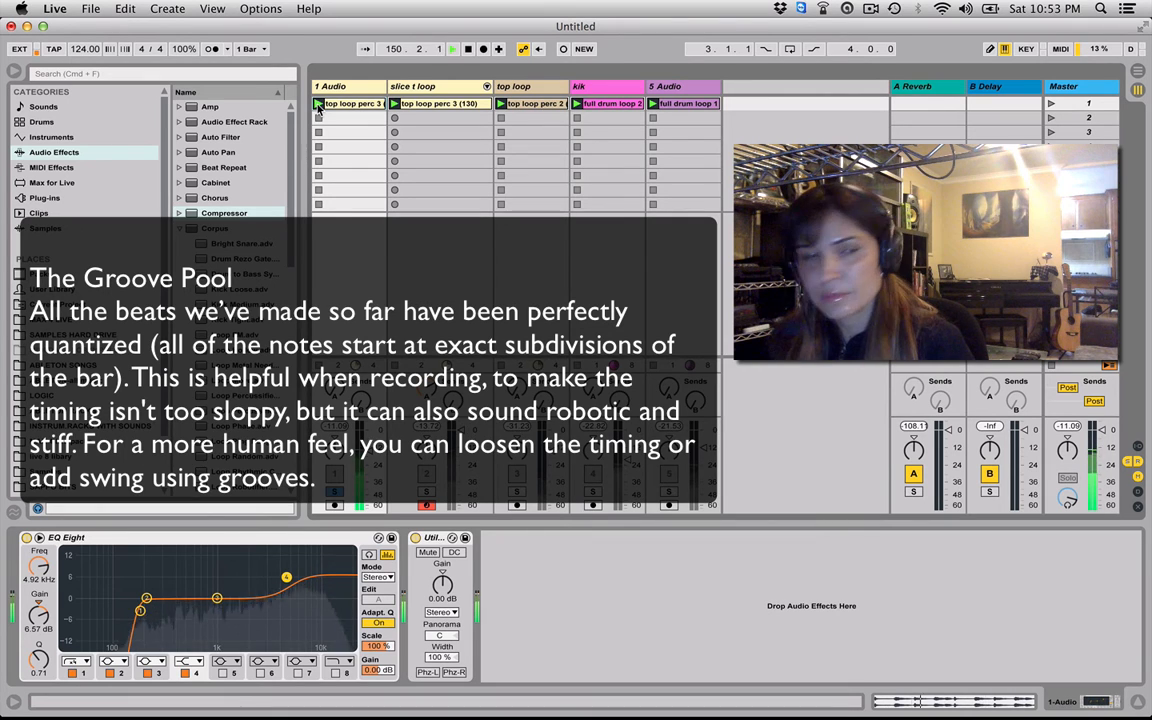
pyautogui.press('space')
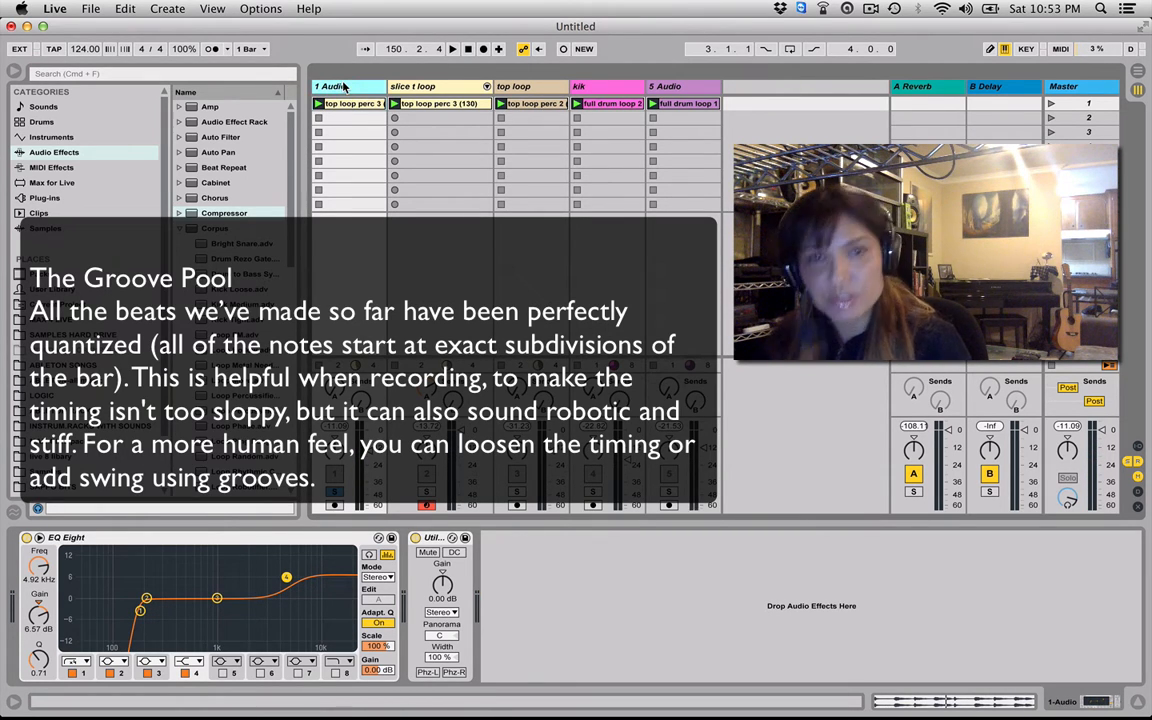
# Step: Group the tracks from slice t loop through 5 Audio and fold the new group
pyautogui.click(435, 87)
pyautogui.click(697, 88)
pyautogui.rightClick(422, 88)
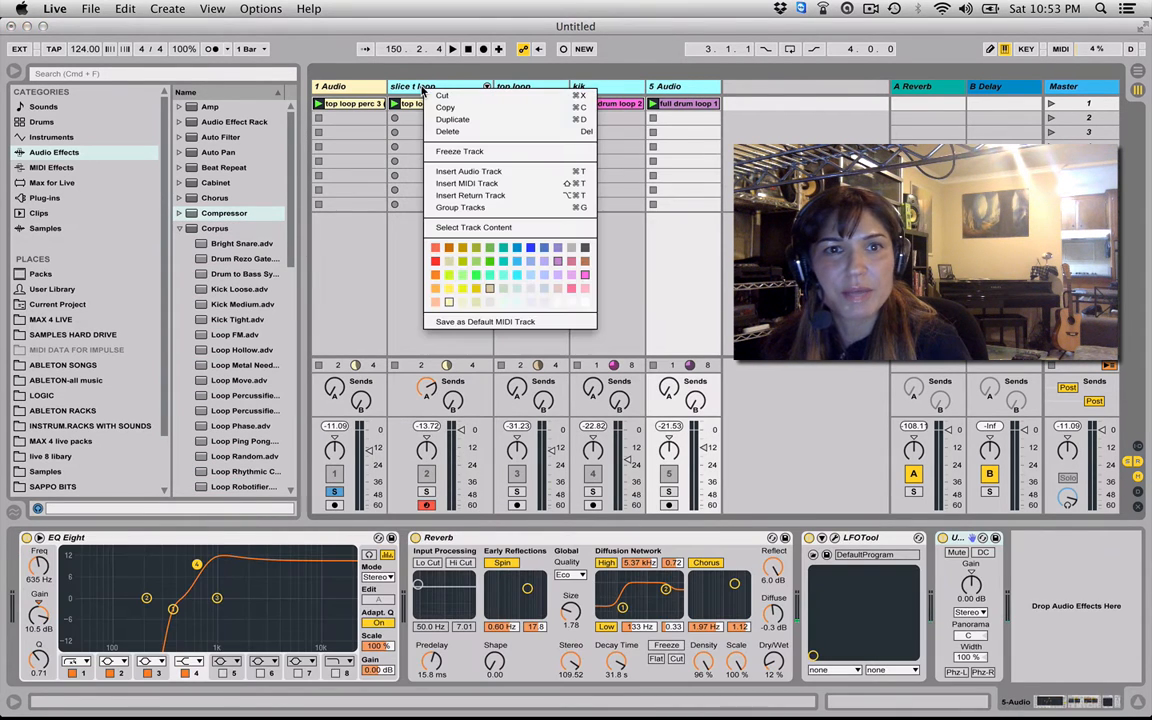
pyautogui.click(450, 207)
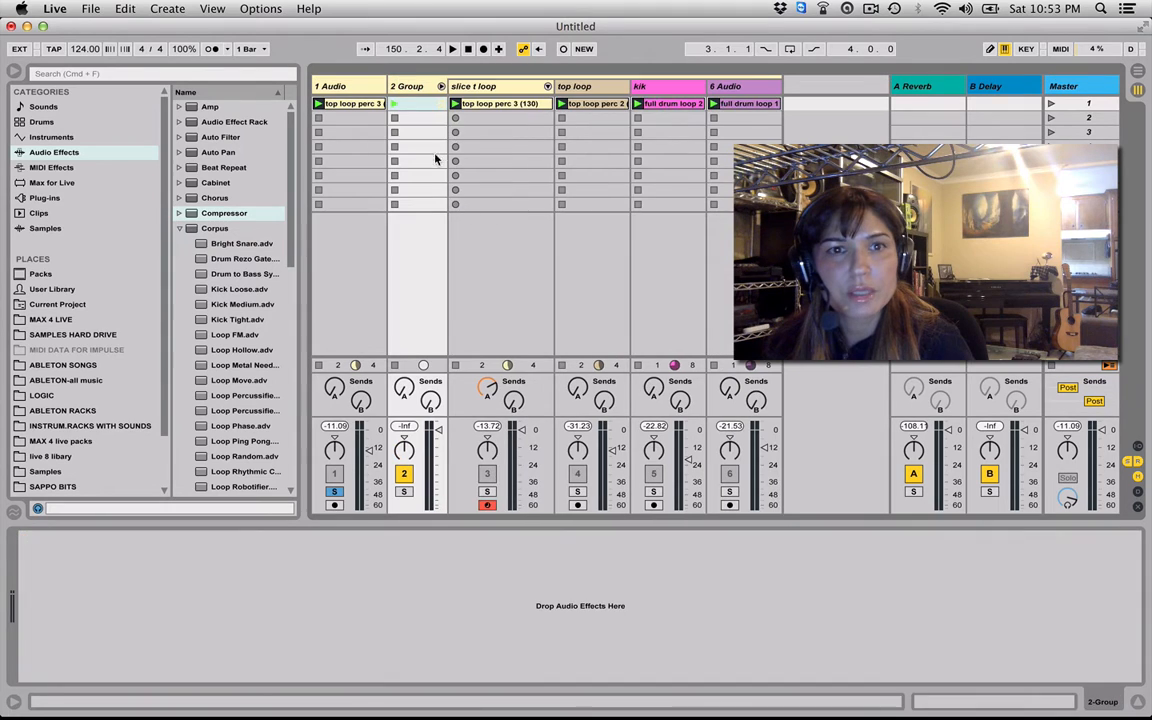
pyautogui.click(441, 87)
# Step: Rename the new group track as final loop and select the 1 Audio track
pyautogui.click(342, 89)
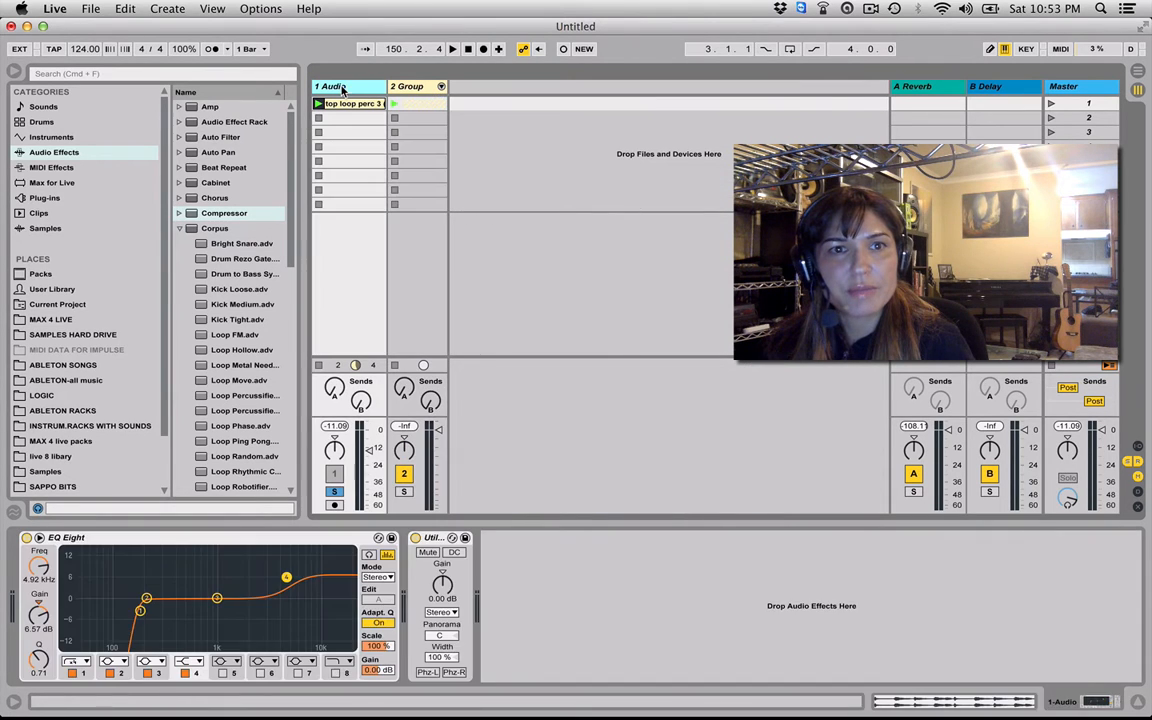
pyautogui.click(410, 90)
pyautogui.press('super+r')
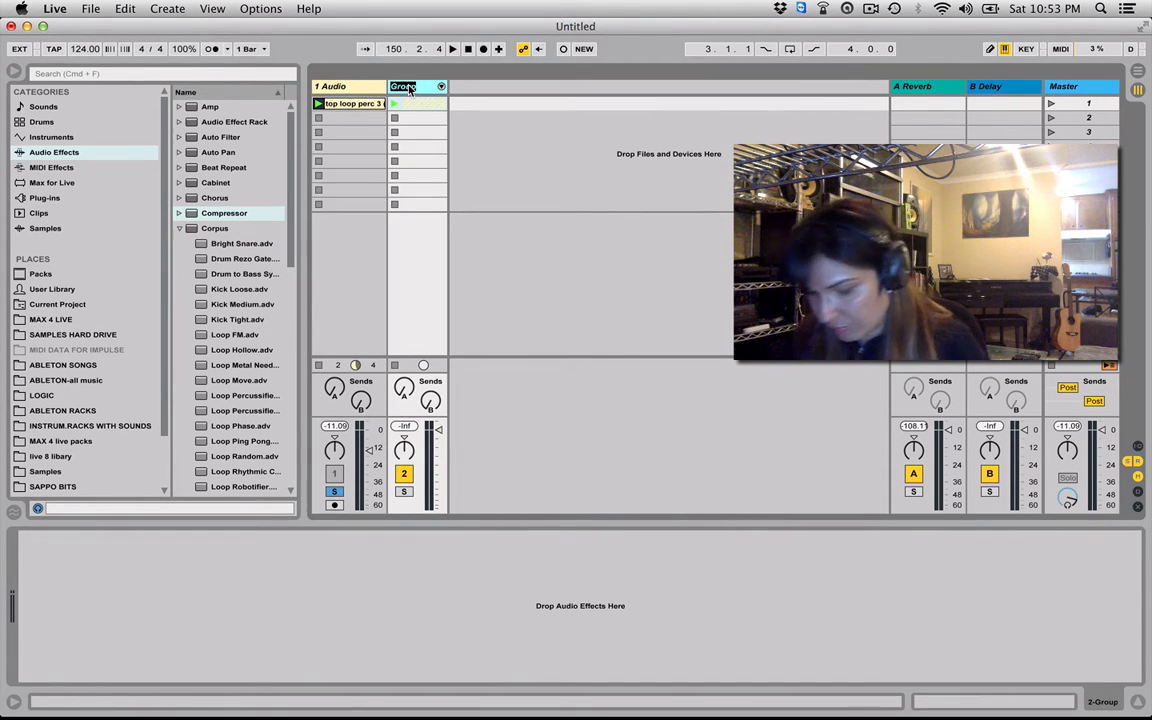
pyautogui.write('final loop')
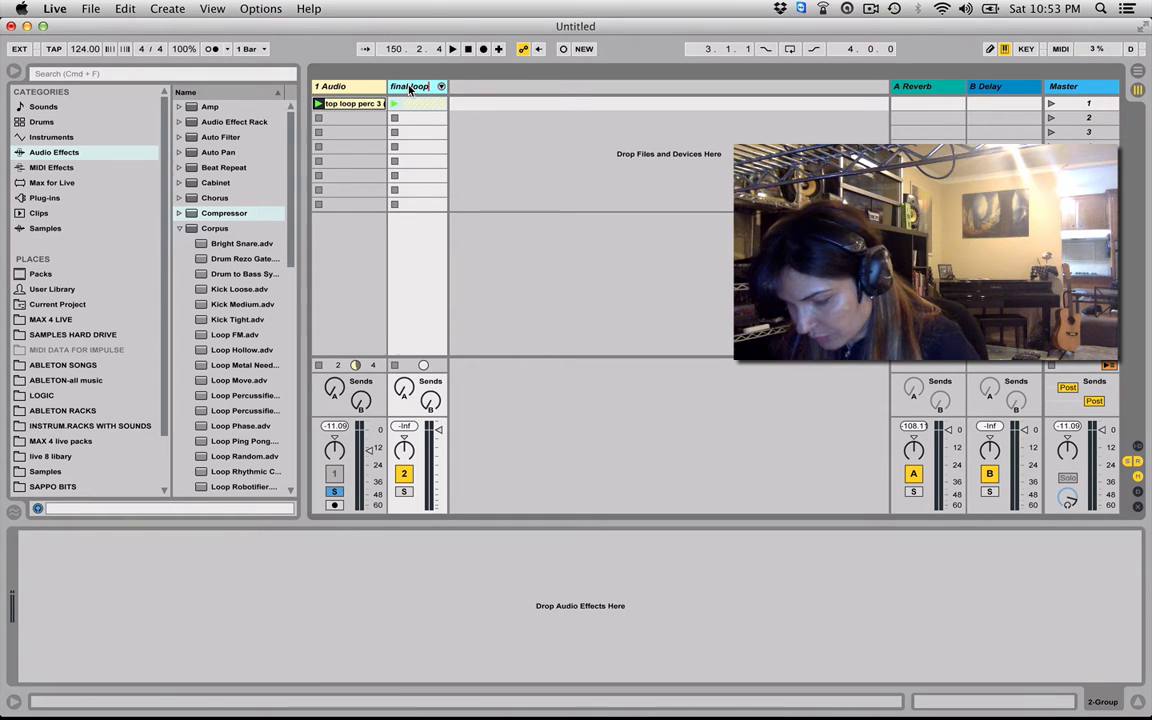
pyautogui.press('Return')
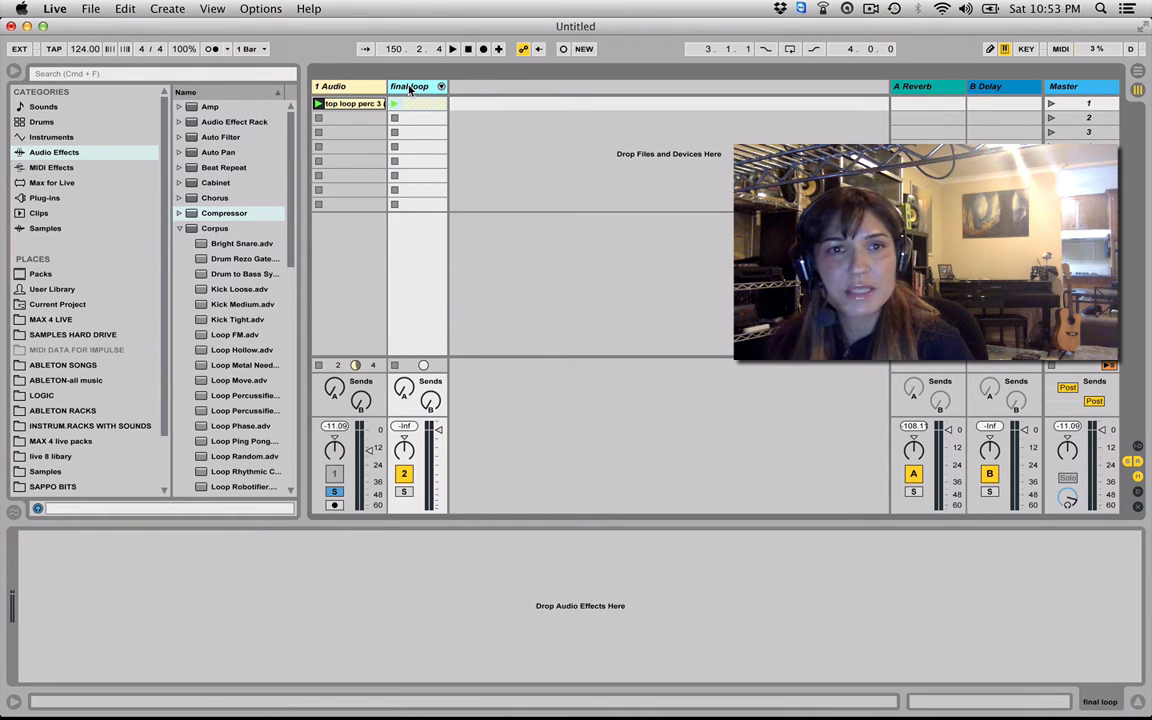
pyautogui.click(342, 88)
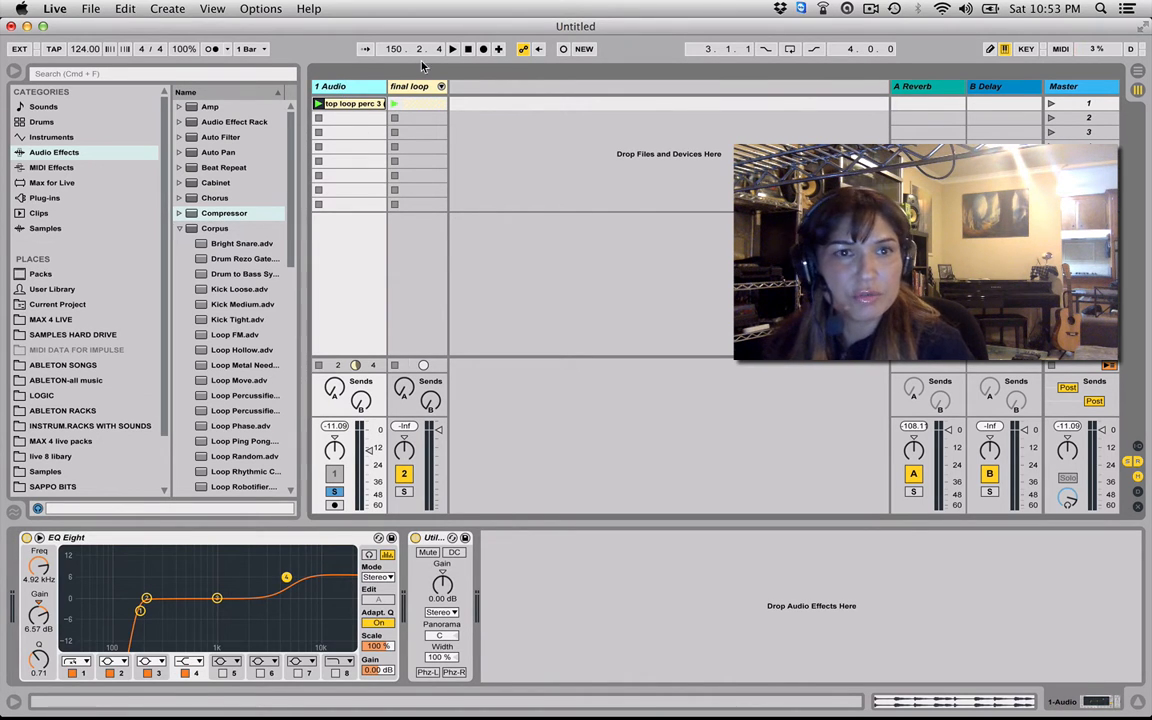
# Step: Copy the top loop perc 3 clip onto a new audio track named example and audition it
pyautogui.moveTo(345, 88); pyautogui.dragTo(458, 92)
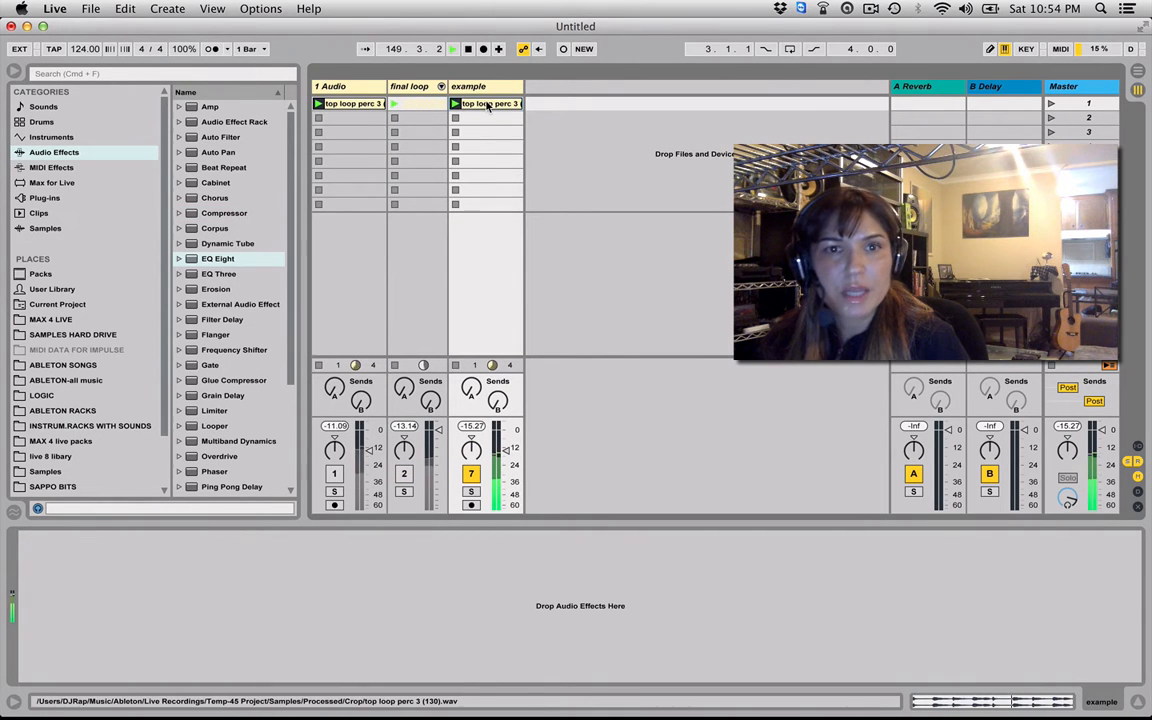
pyautogui.rightClick(487, 104)
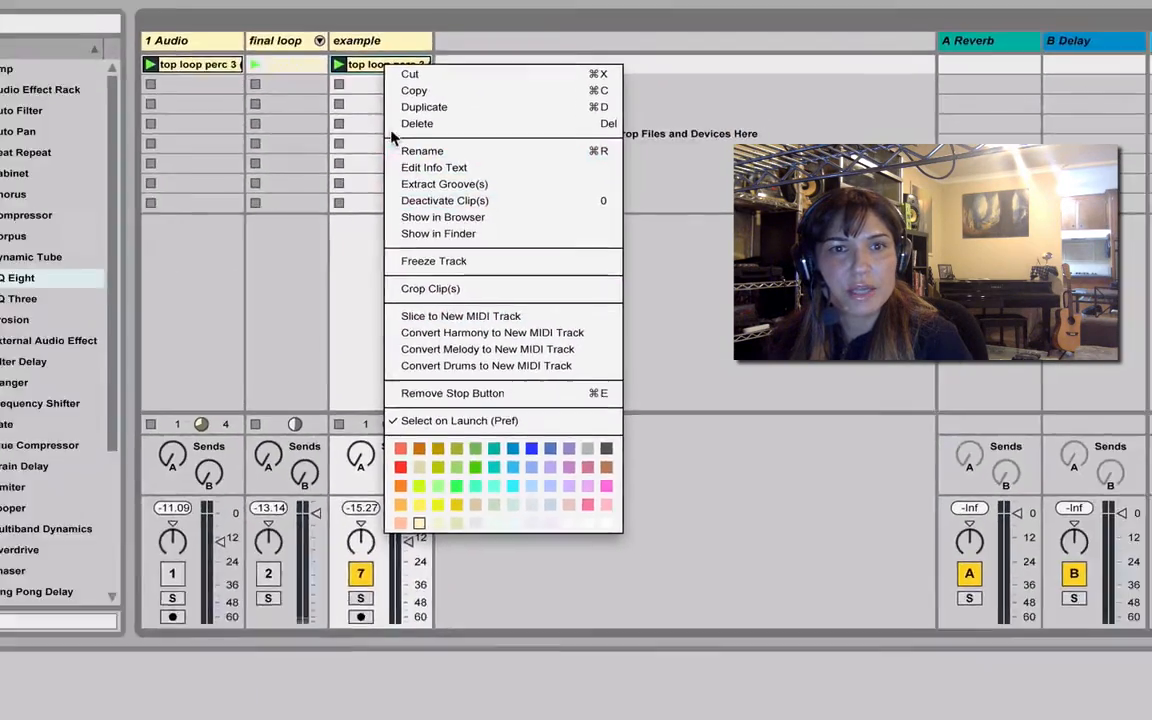
pyautogui.press('Escape')
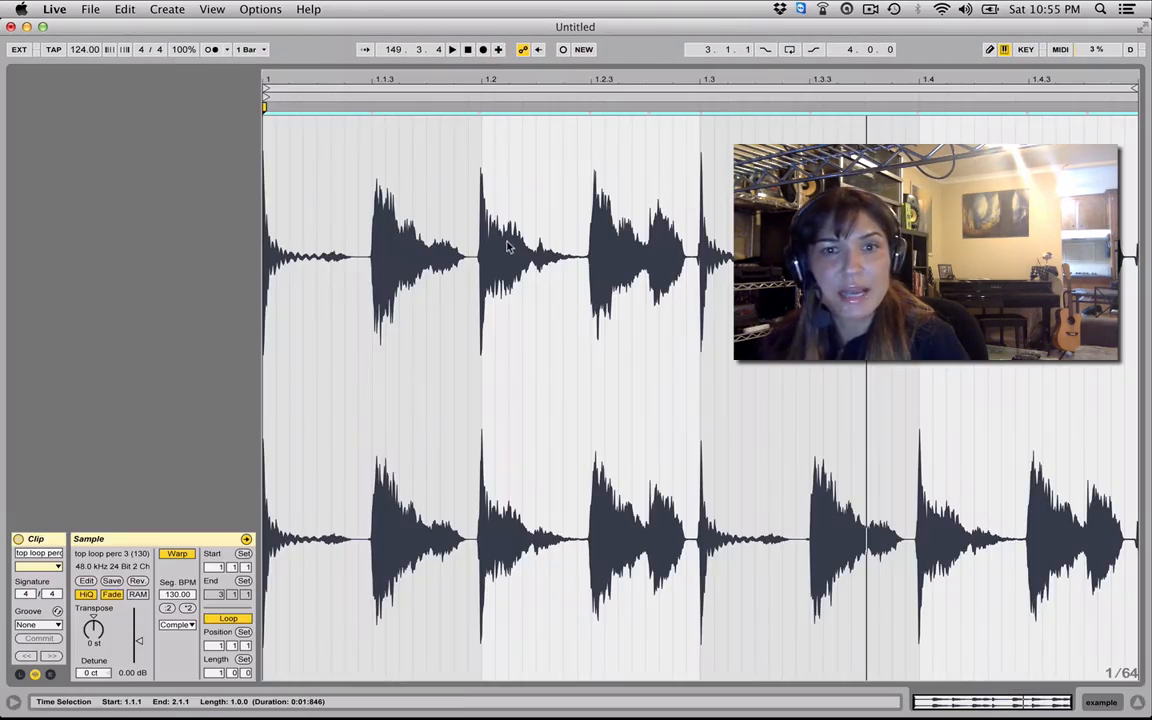
pyautogui.press('space')
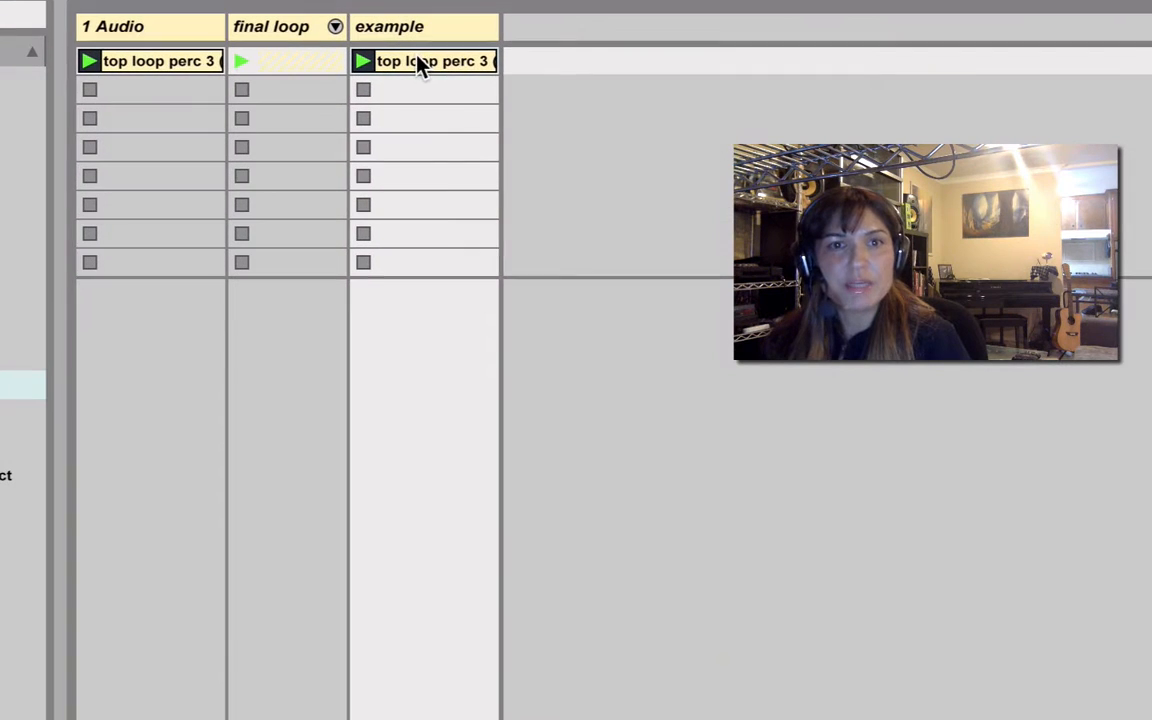
# Step: Slice the example track's clip to a new MIDI track, one slice per transient, using the RAP SLICE slicing preset
pyautogui.rightClick(418, 66)
pyautogui.click(505, 432)
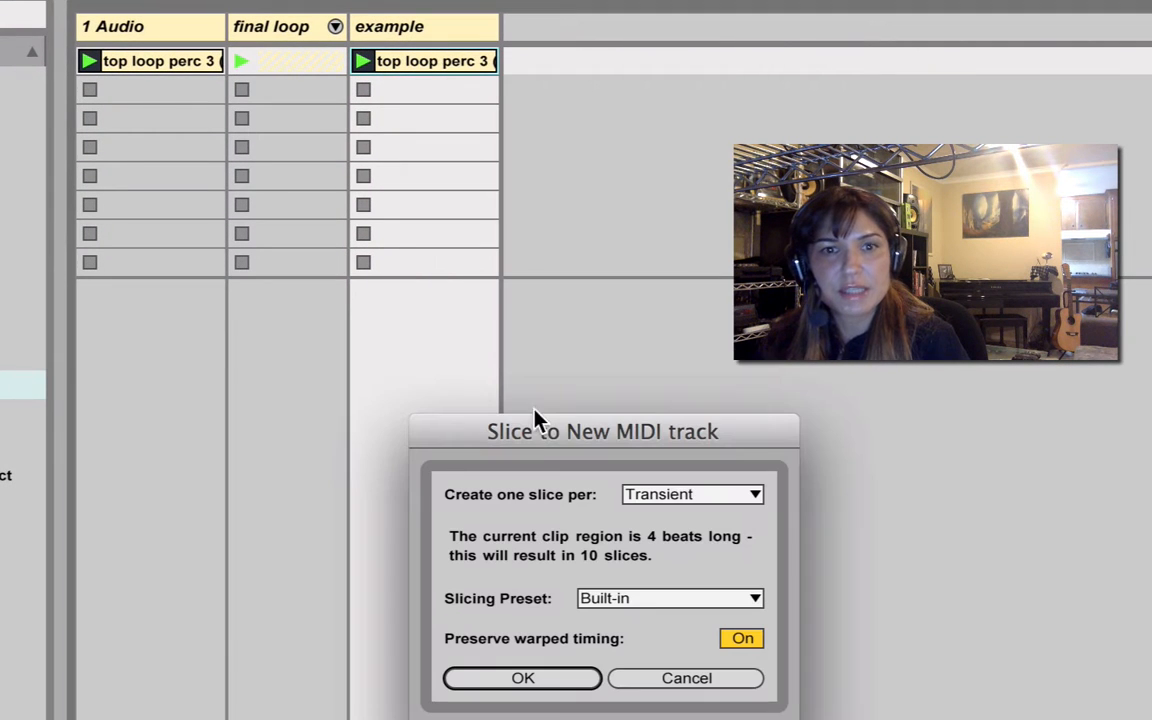
pyautogui.click(645, 600)
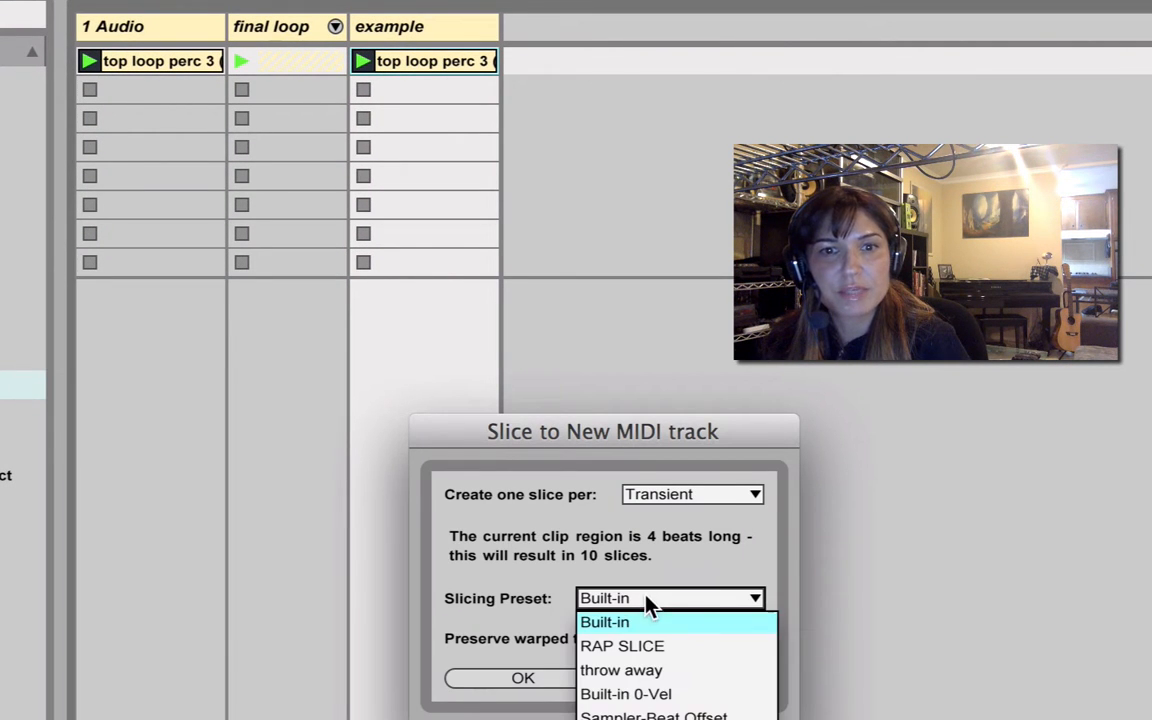
pyautogui.click(640, 650)
pyautogui.click(523, 678)
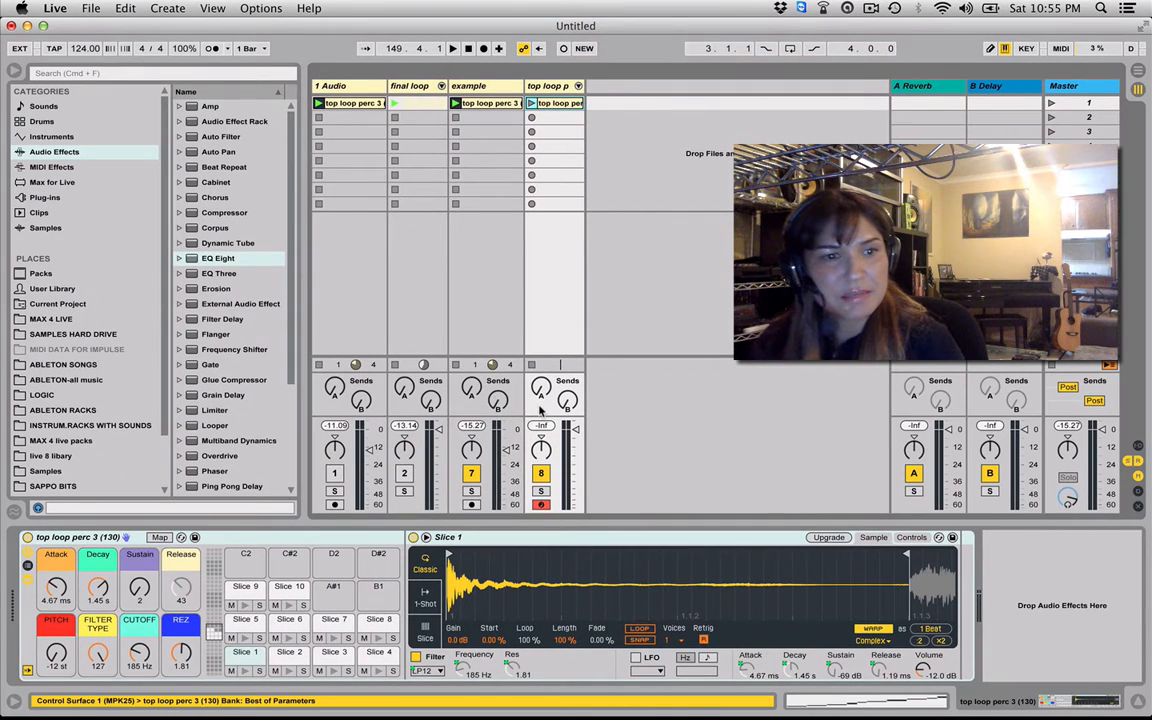
# Step: Audition the loop on the example track, mute it and delete the example track
pyautogui.press('space')
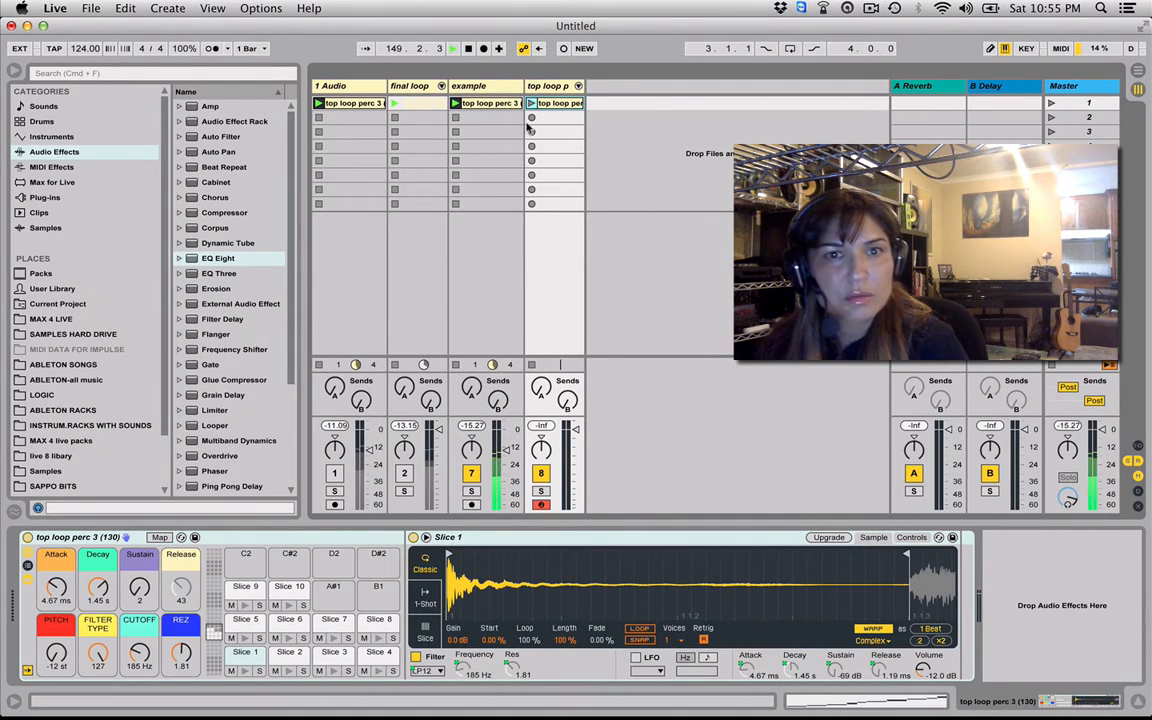
pyautogui.press('space')
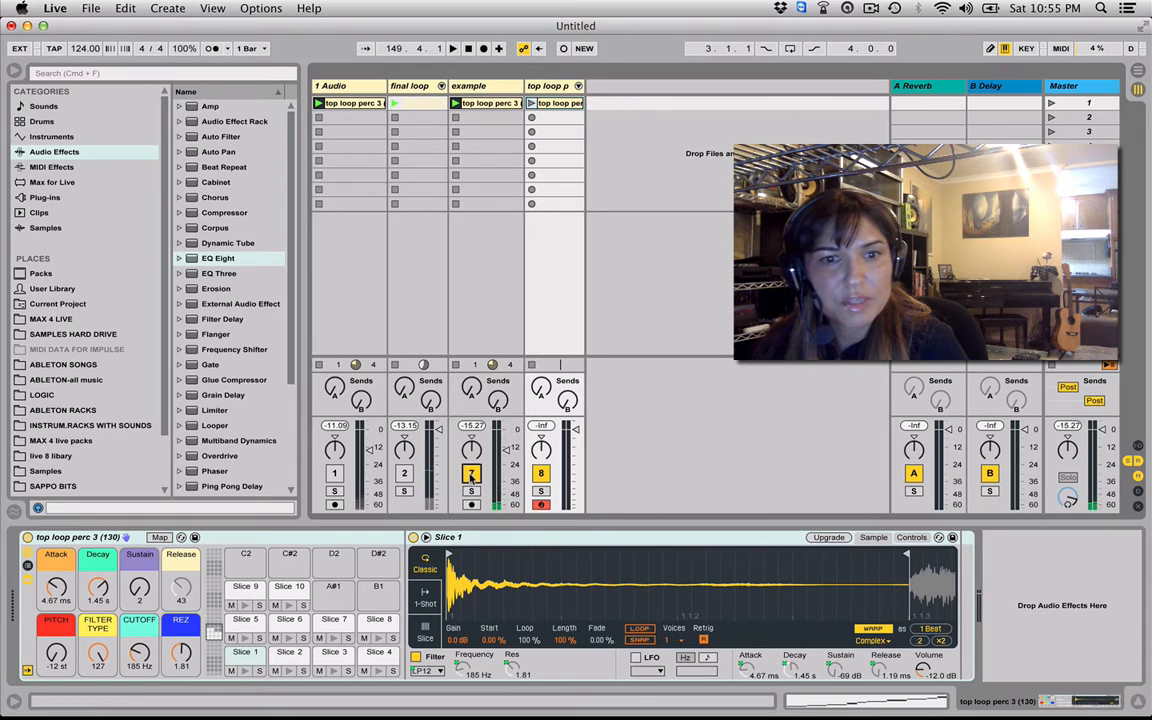
pyautogui.click(471, 475)
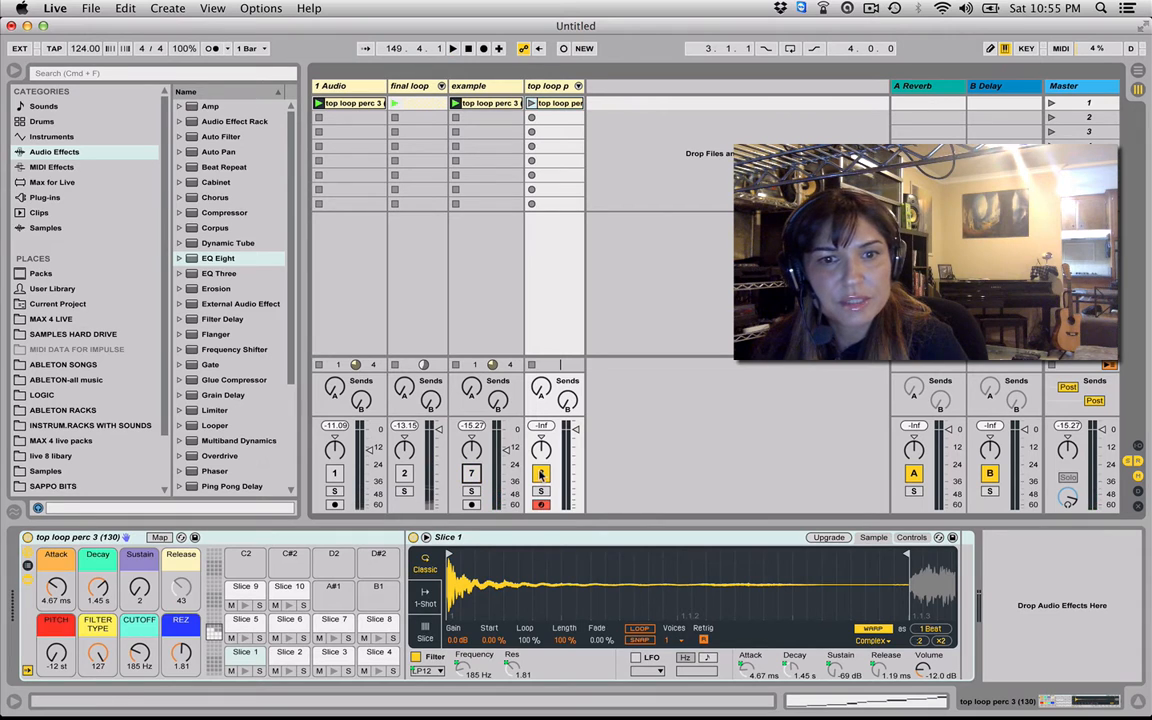
pyautogui.click(474, 87)
pyautogui.press('Delete')
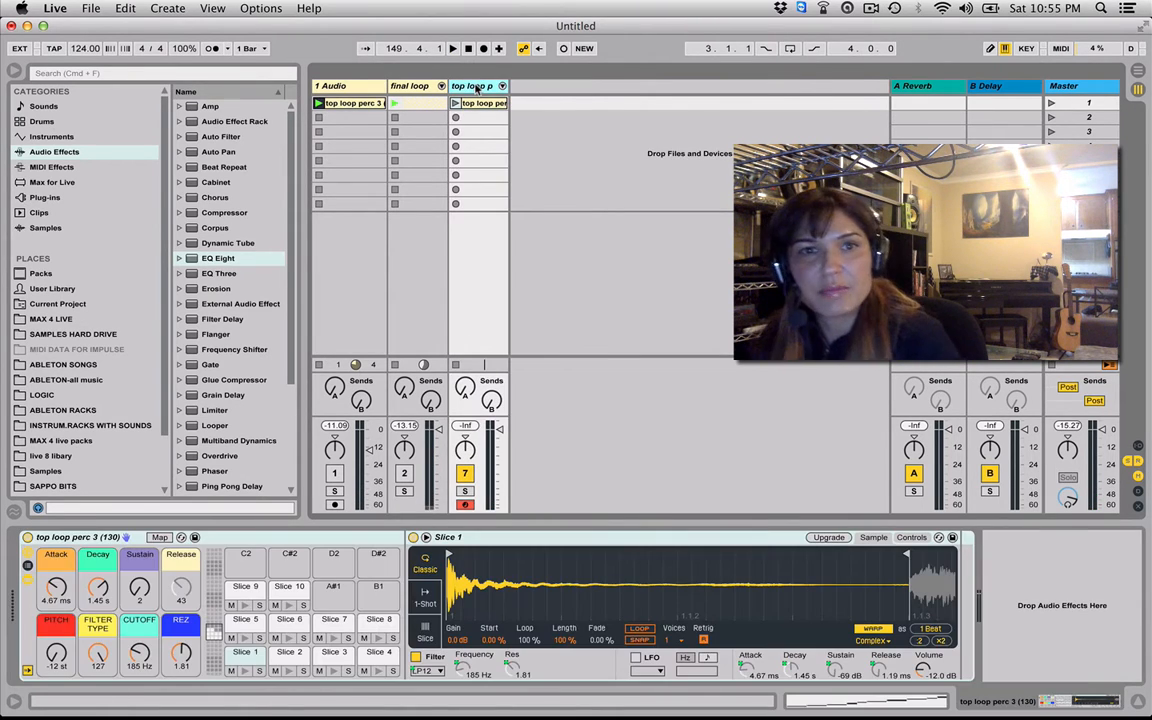
# Step: Inspect the slice notes in the new top loop perc 3 MIDI clip and launch the clip
pyautogui.doubleClick(478, 104)
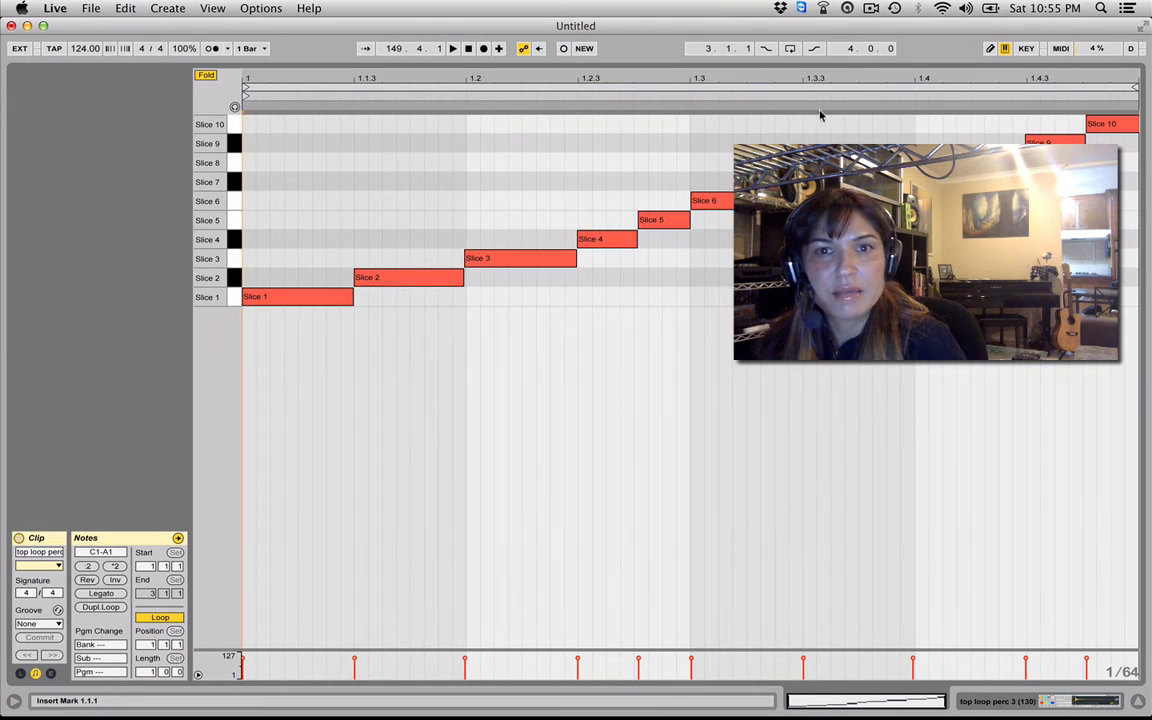
pyautogui.press('super+alt+l')
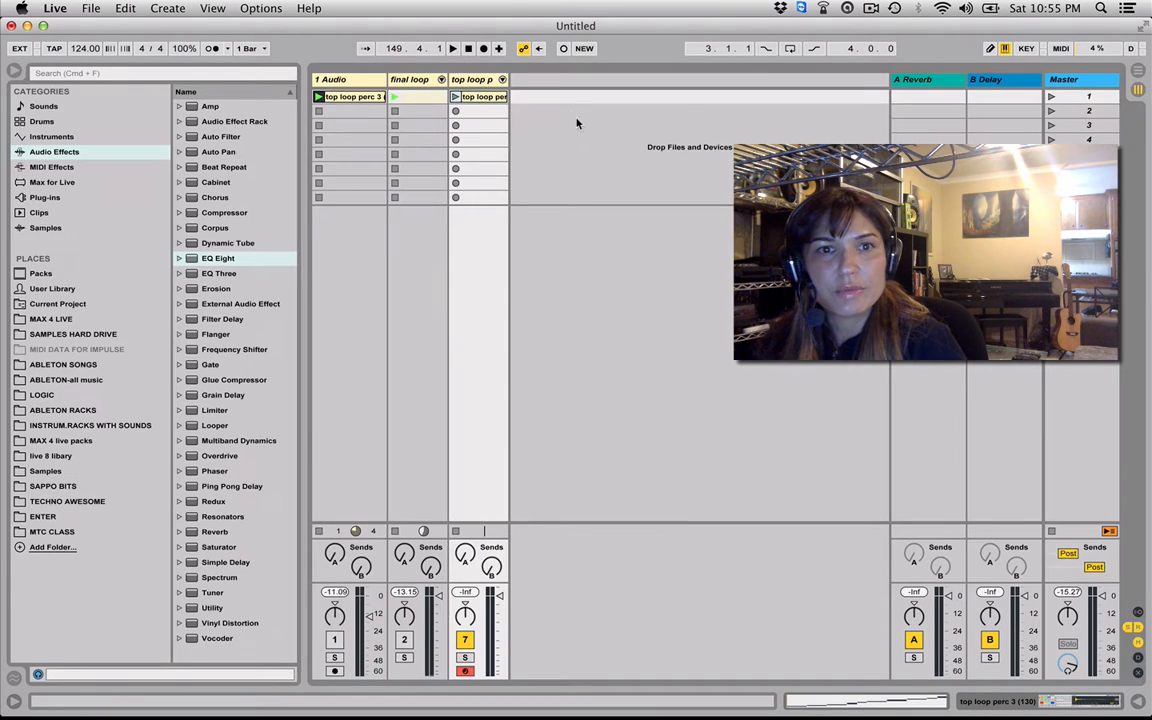
pyautogui.click(455, 96)
pyautogui.press('super+alt+l')
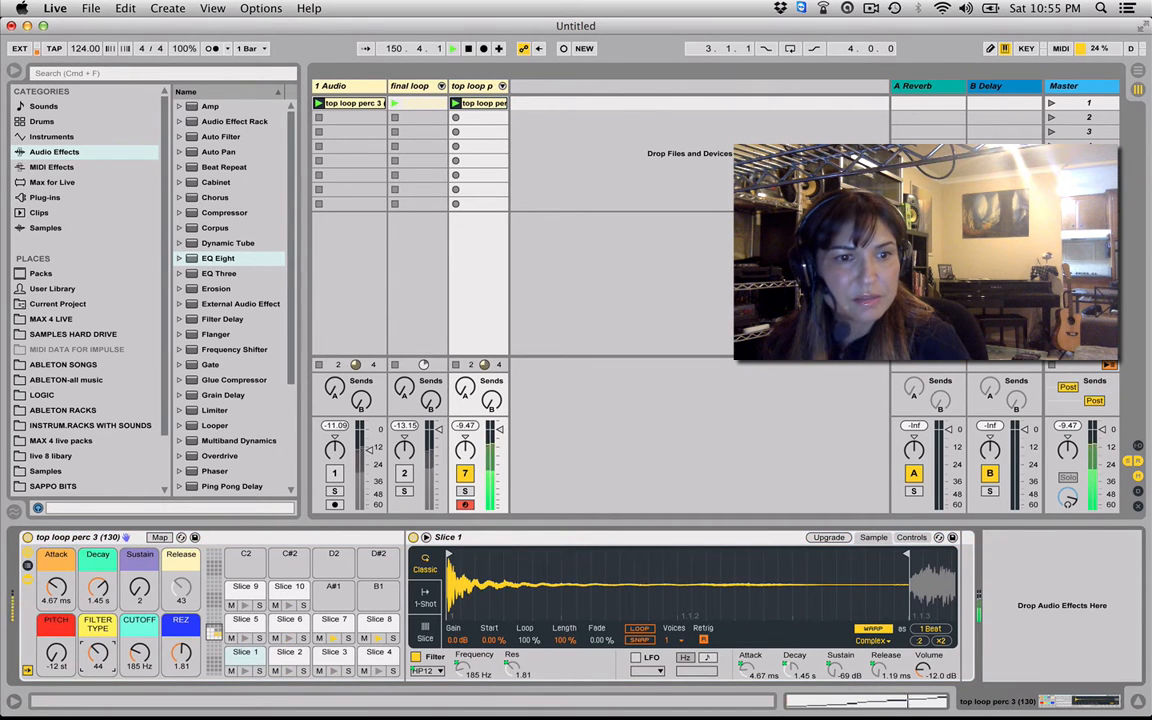
# Step: Set the slice rack's macros to attack 0.11 ms, decay 166 ms, sustain 29, pitch -7 st, filter type 11, cutoff 110 Hz, and try Send A
pyautogui.moveTo(56, 653); pyautogui.dragTo(56, 643)
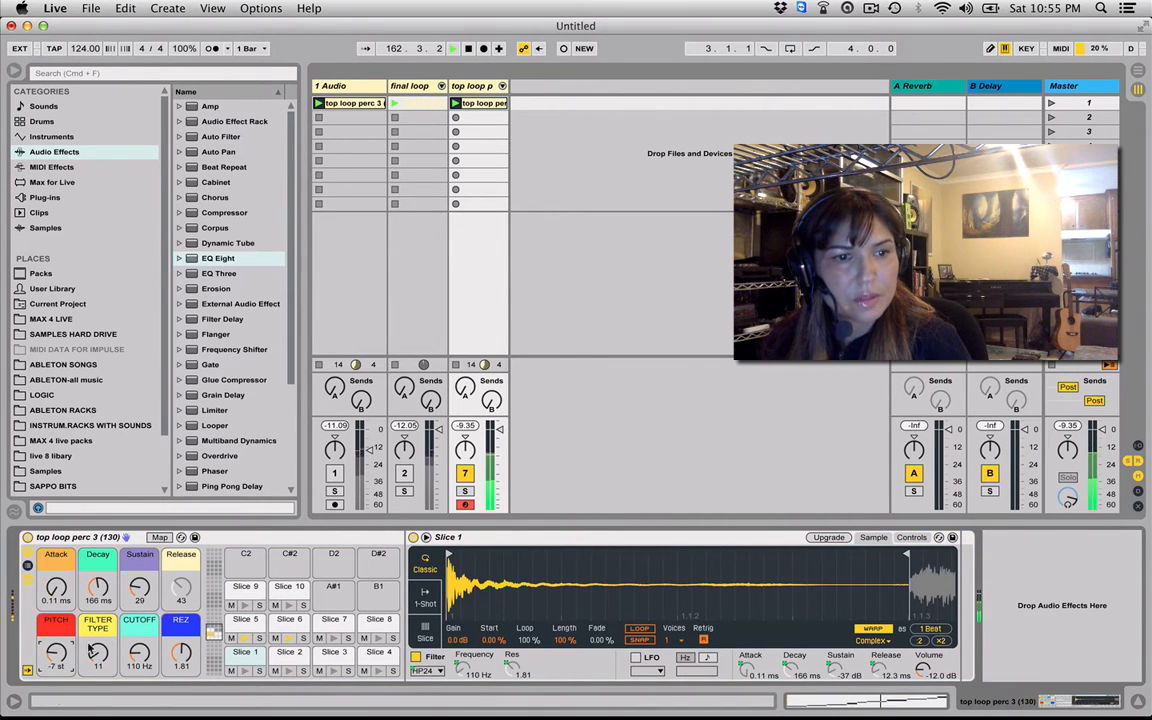
pyautogui.press('space')
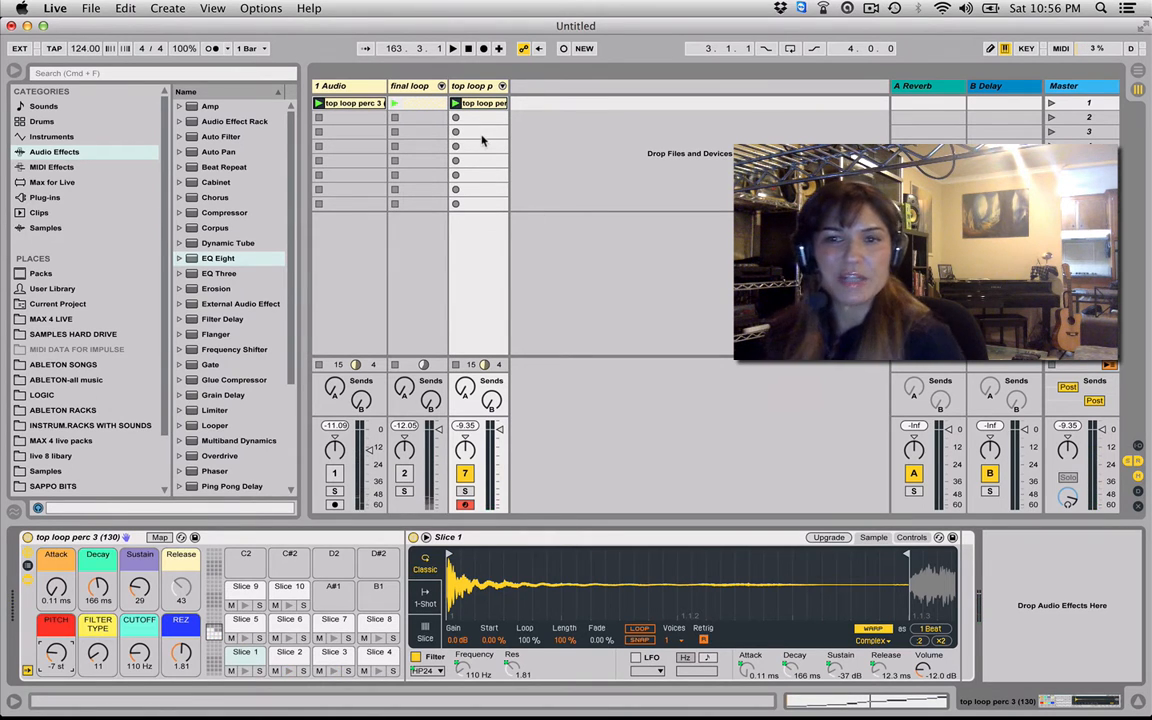
pyautogui.press('space')
pyautogui.moveTo(464, 390); pyautogui.dragTo(464, 350)
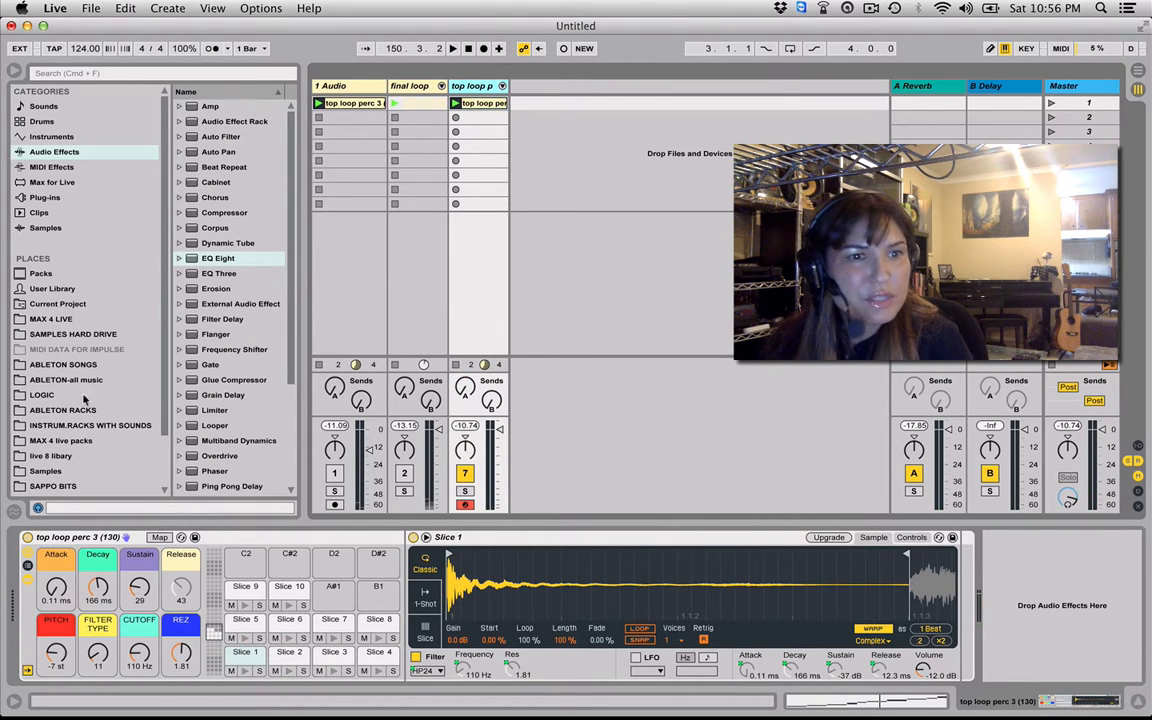
# Step: Add a Reverb to the sliced track with decay time 41.8 s, stereo 109.52 and dry/wet 33 %, and play the loop
pyautogui.scroll(-3, 160, 420)
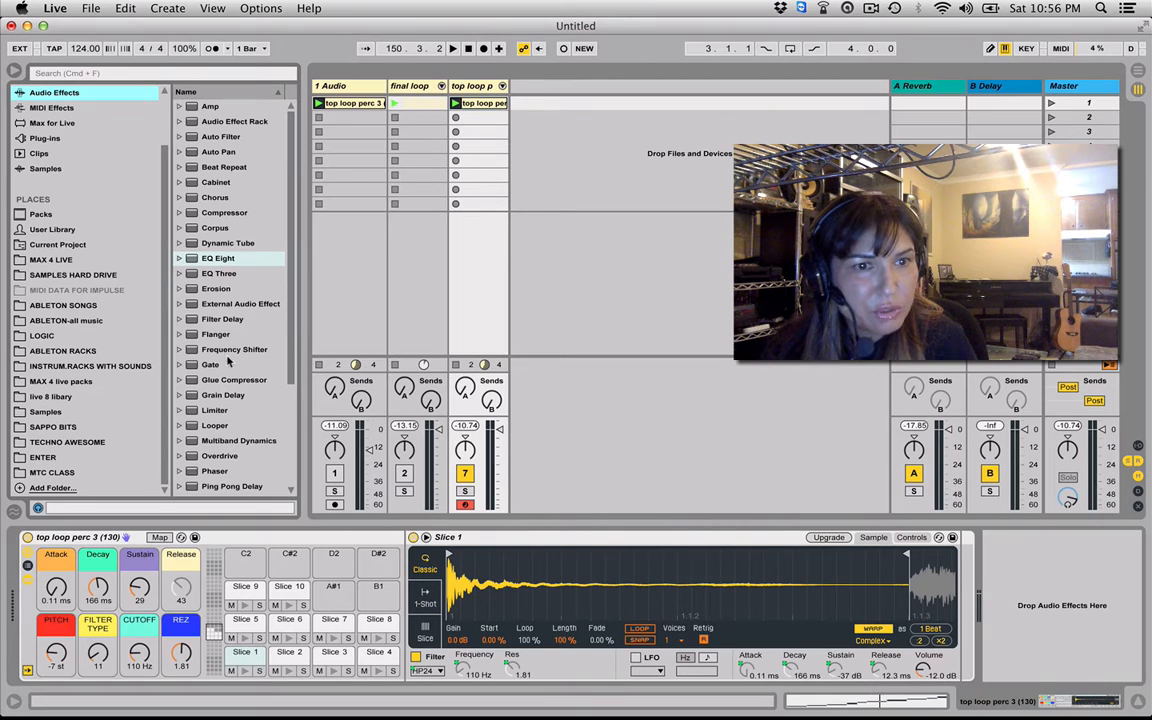
pyautogui.scroll(-5, 265, 330)
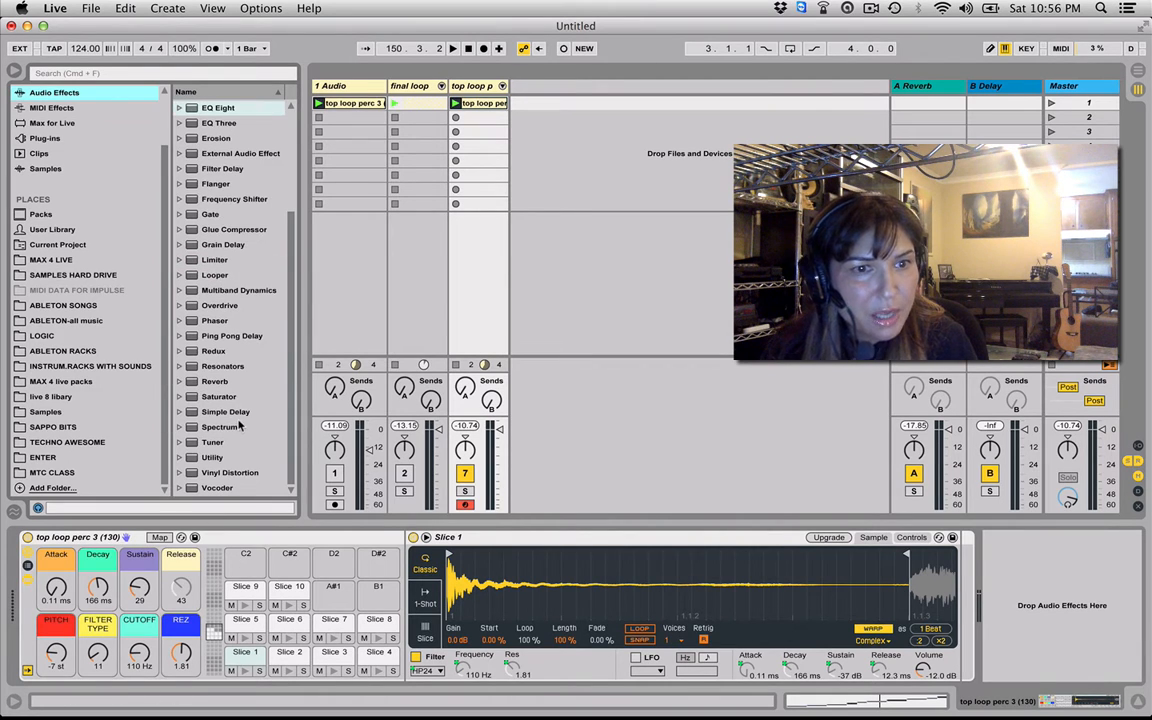
pyautogui.doubleClick(223, 382)
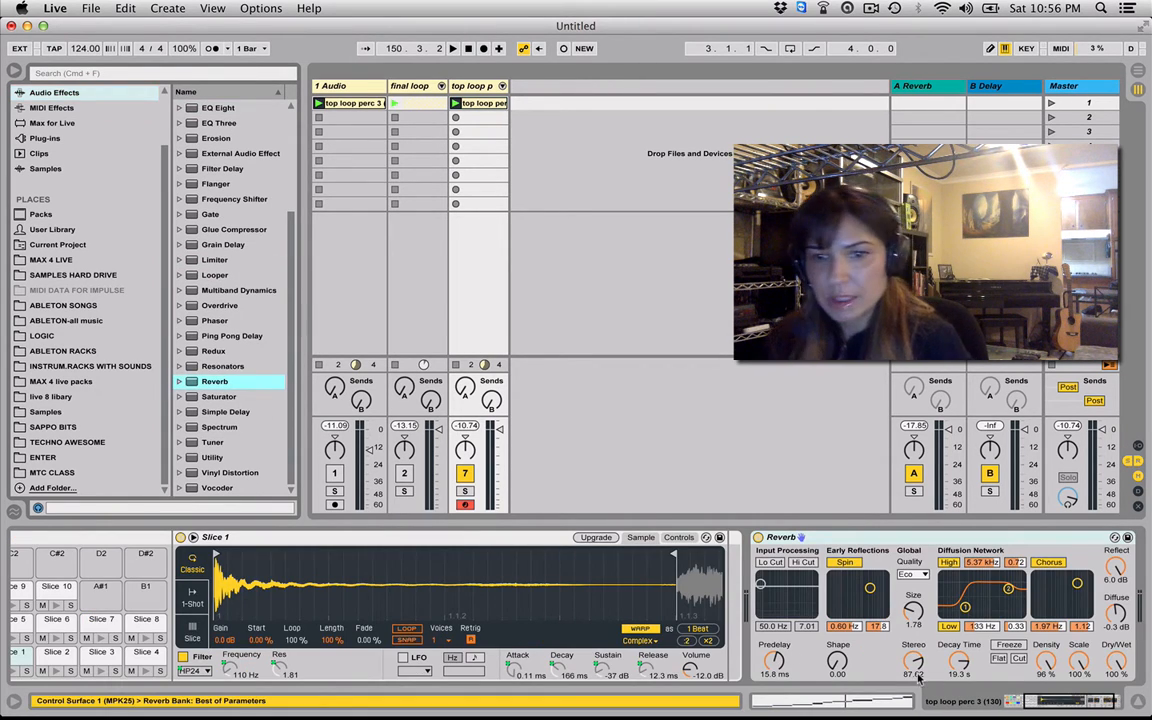
pyautogui.moveTo(958, 661); pyautogui.dragTo(913, 658)
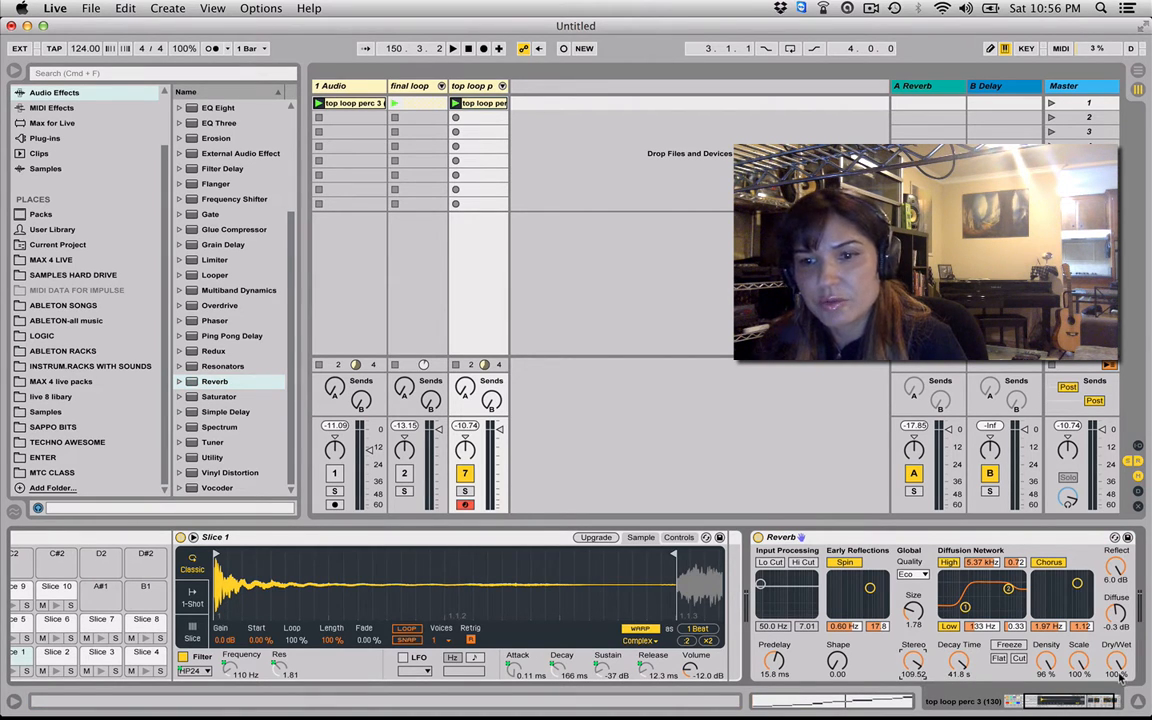
pyautogui.moveTo(1117, 670); pyautogui.dragTo(1117, 717)
pyautogui.press('space')
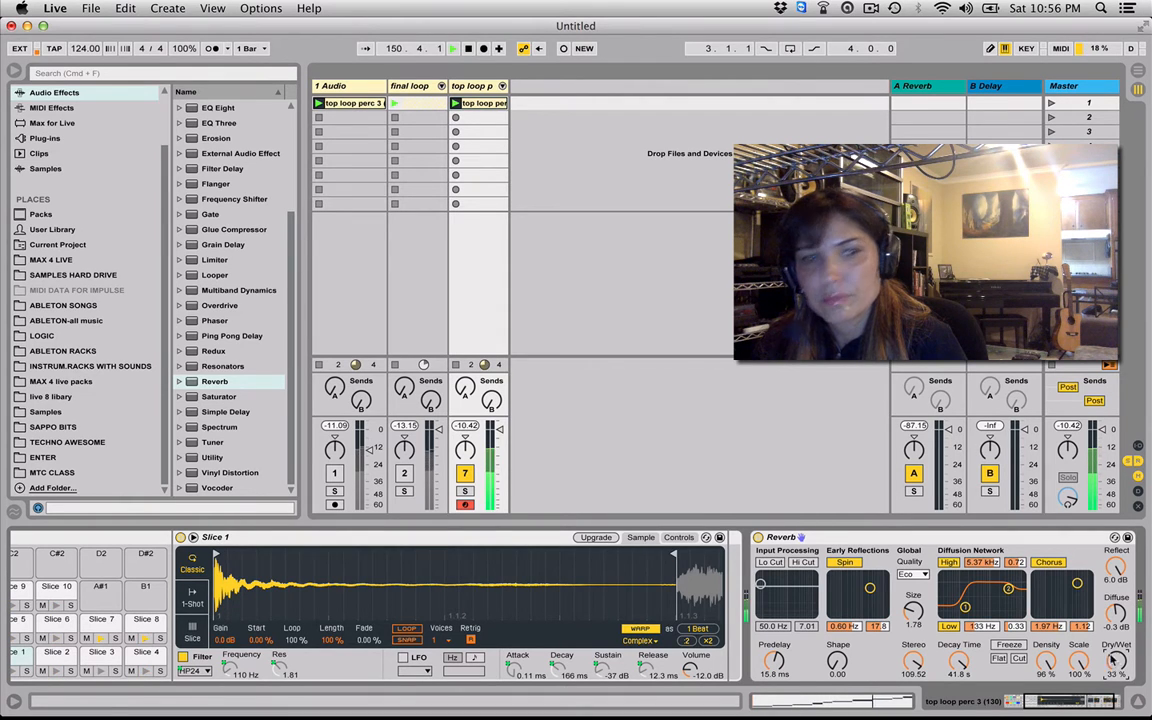
# Step: Add the LFOTool plug-in after the Reverb on the sliced track and load its Sidechain-1 preset
pyautogui.click(46, 138)
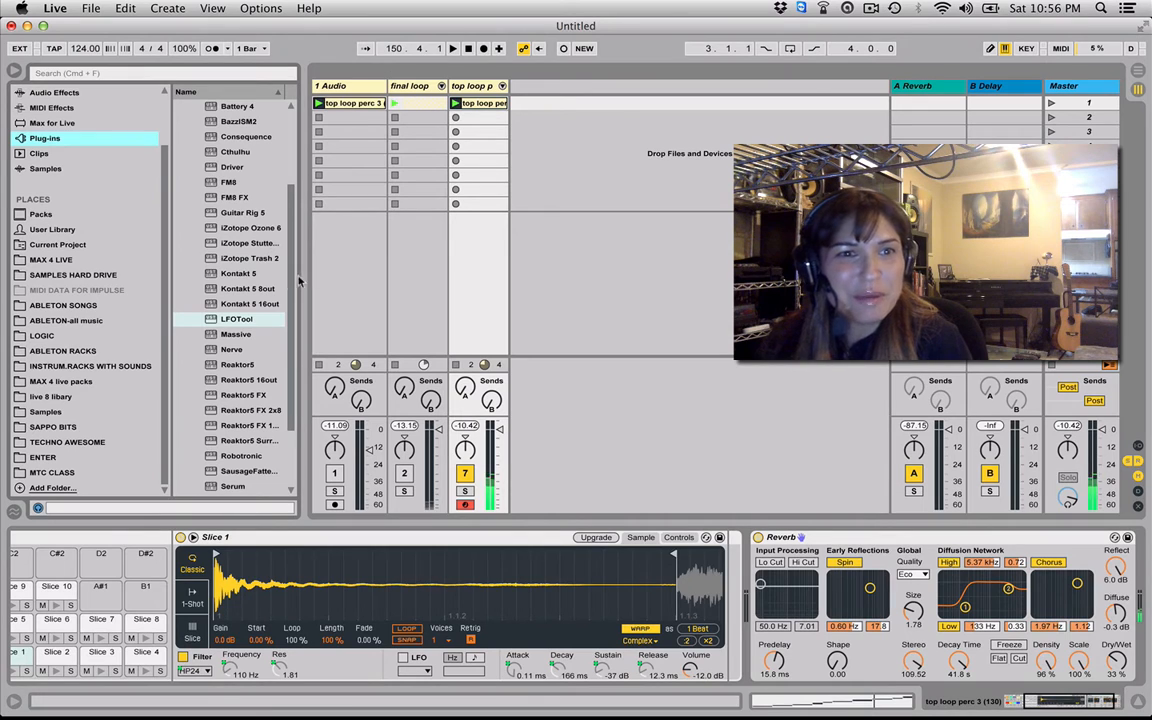
pyautogui.doubleClick(240, 322)
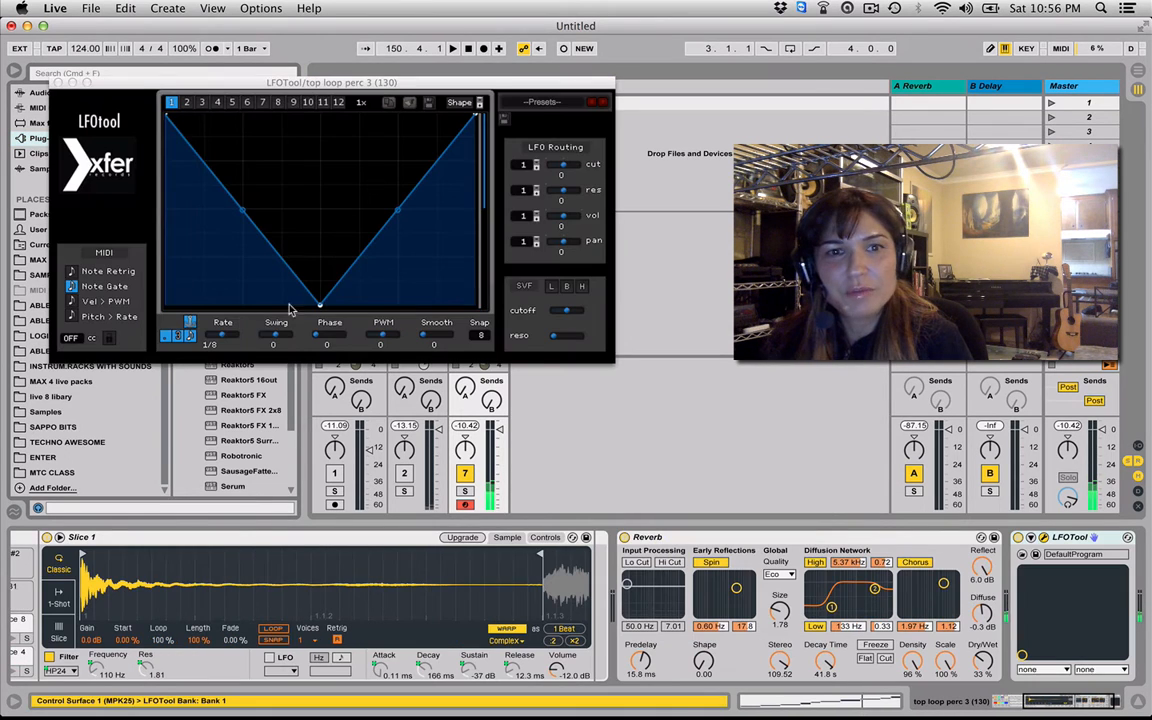
pyautogui.click(542, 102)
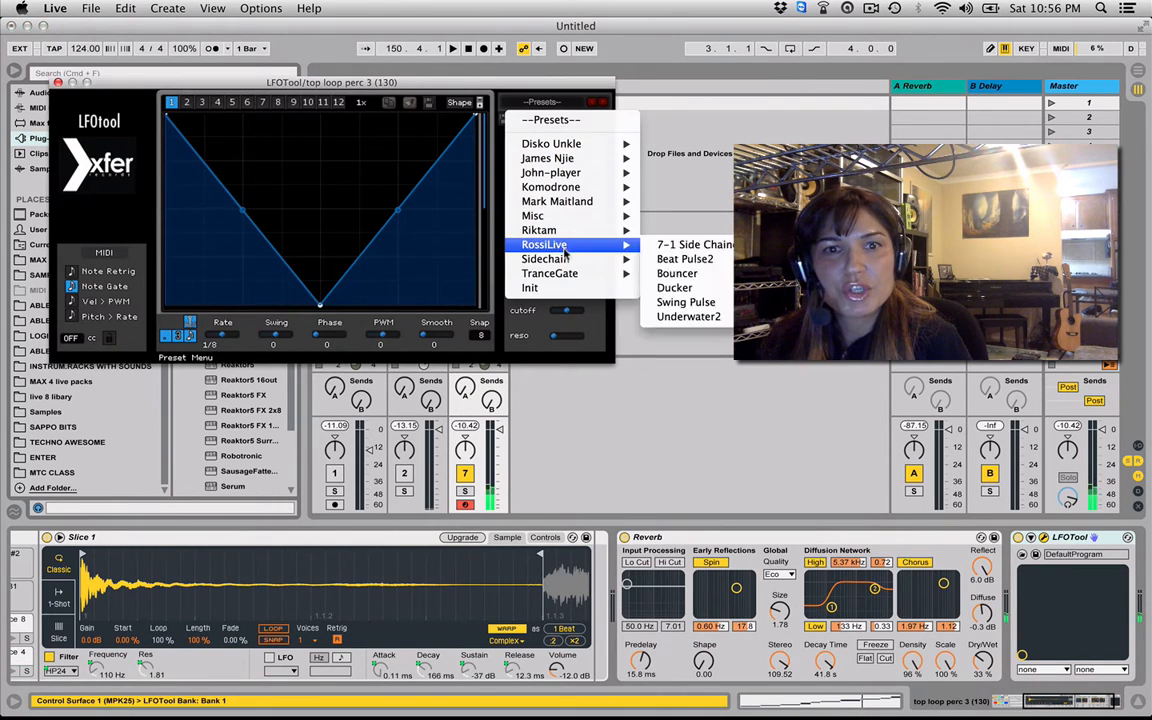
pyautogui.moveTo(575, 259)
pyautogui.click(660, 261)
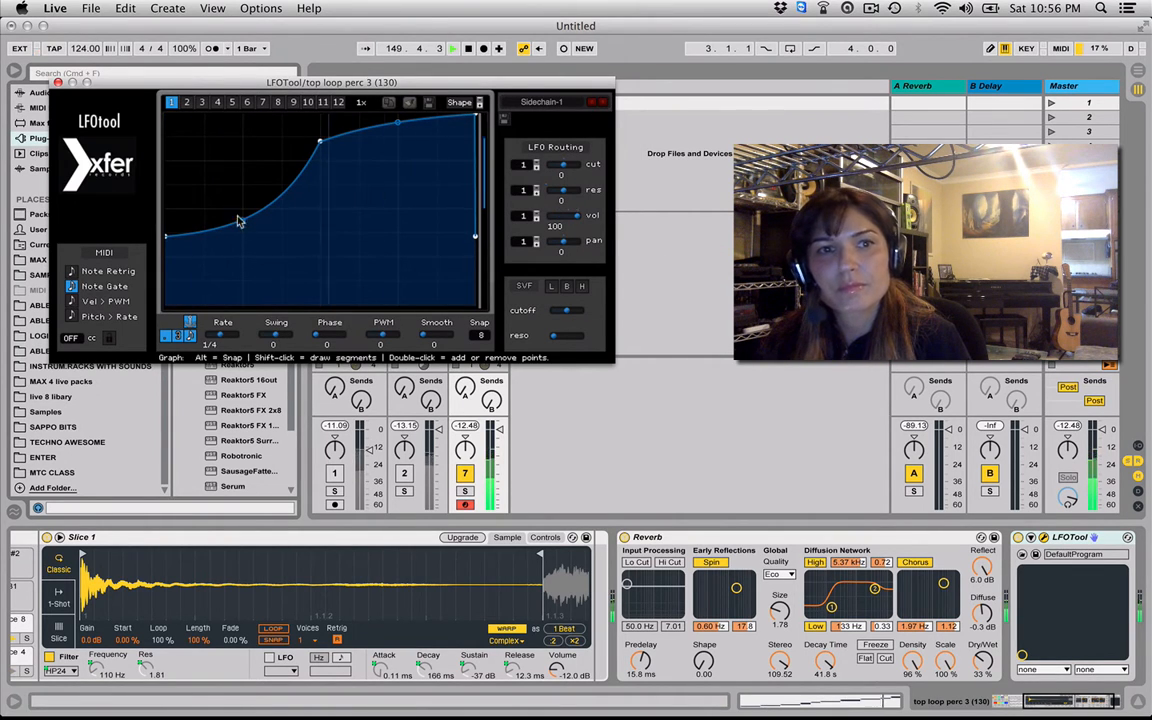
# Step: Flatten the first segment of the LFOTool curve, set the Reverb decay time to 17.7 s and close the plug-in window
pyautogui.moveTo(240, 221); pyautogui.dragTo(287, 306)
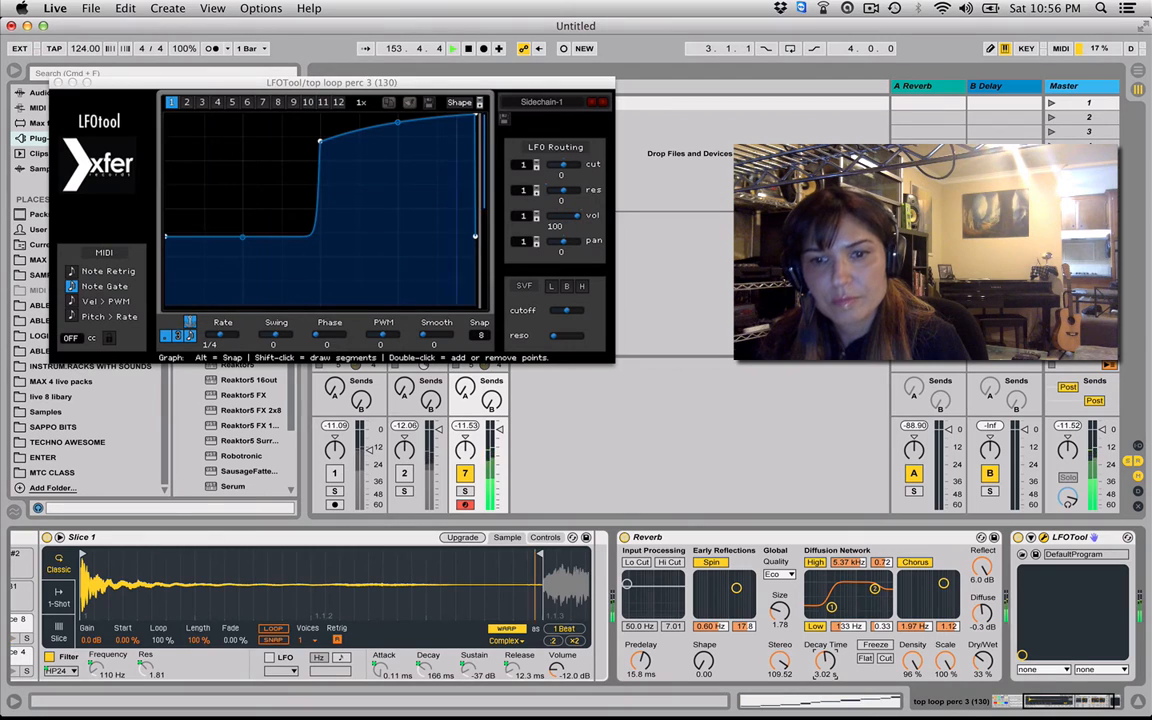
pyautogui.moveTo(820, 661); pyautogui.dragTo(820, 638)
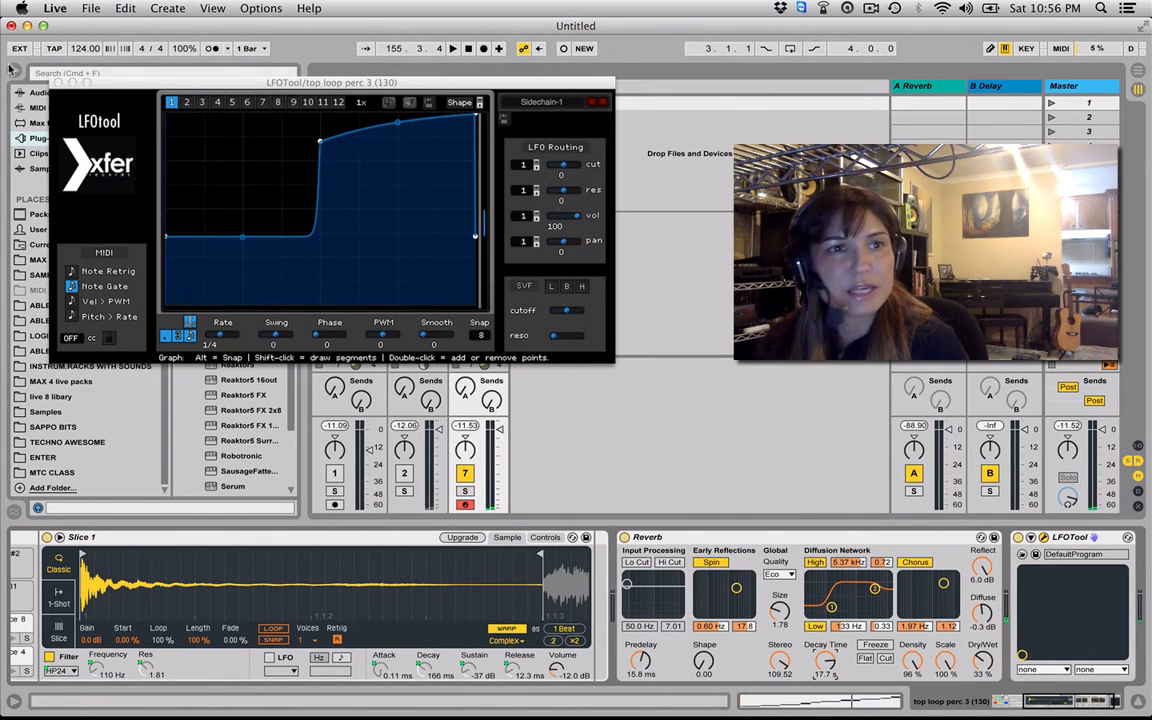
pyautogui.click(58, 84)
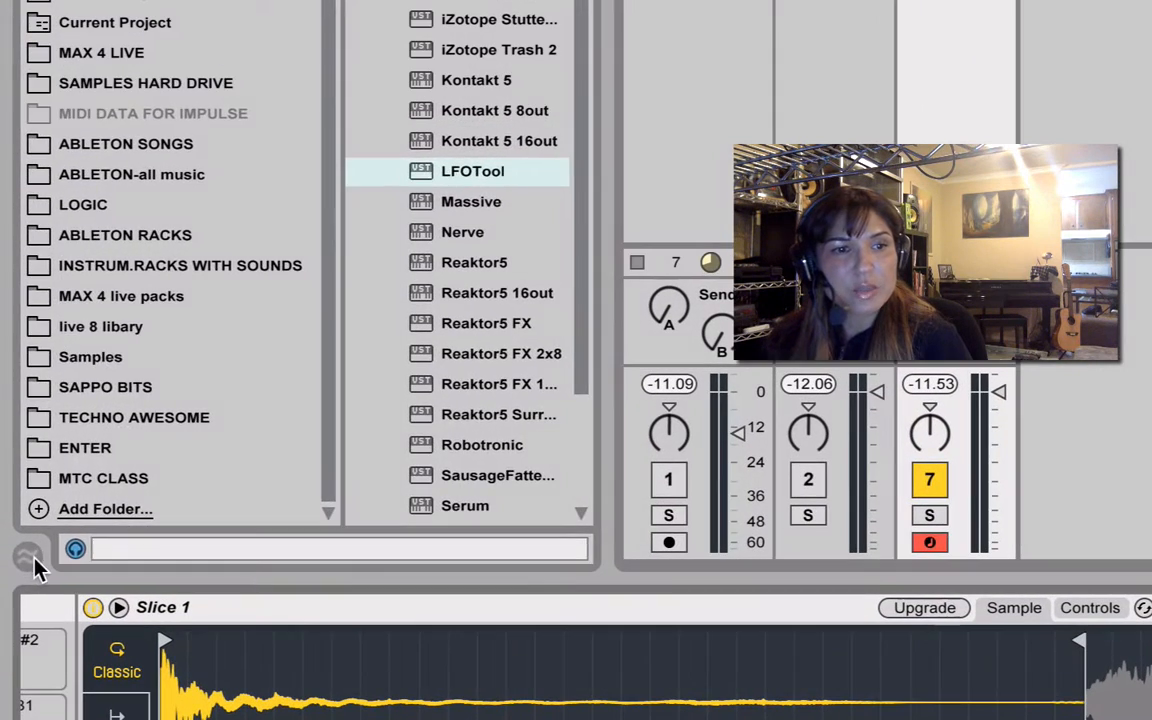
# Step: Check the grooves in the Groove Pool, hide it, and expand the Swing and Groove folder of the Core Library pack
pyautogui.click(14, 510)
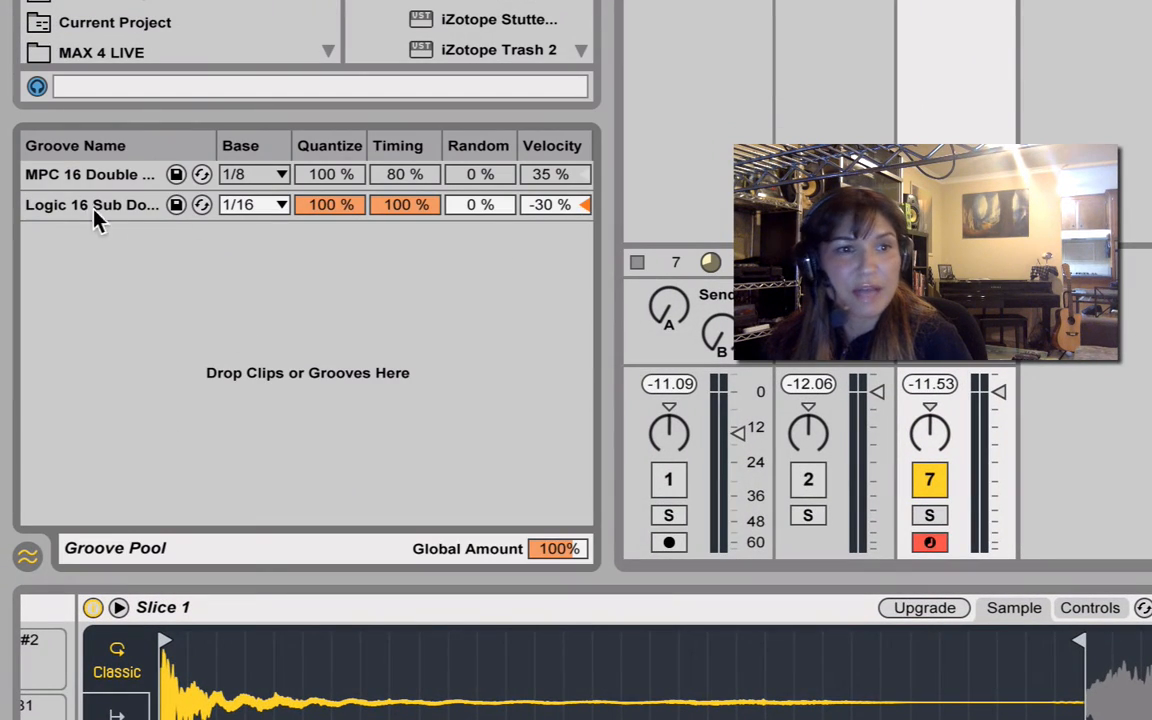
pyautogui.click(27, 555)
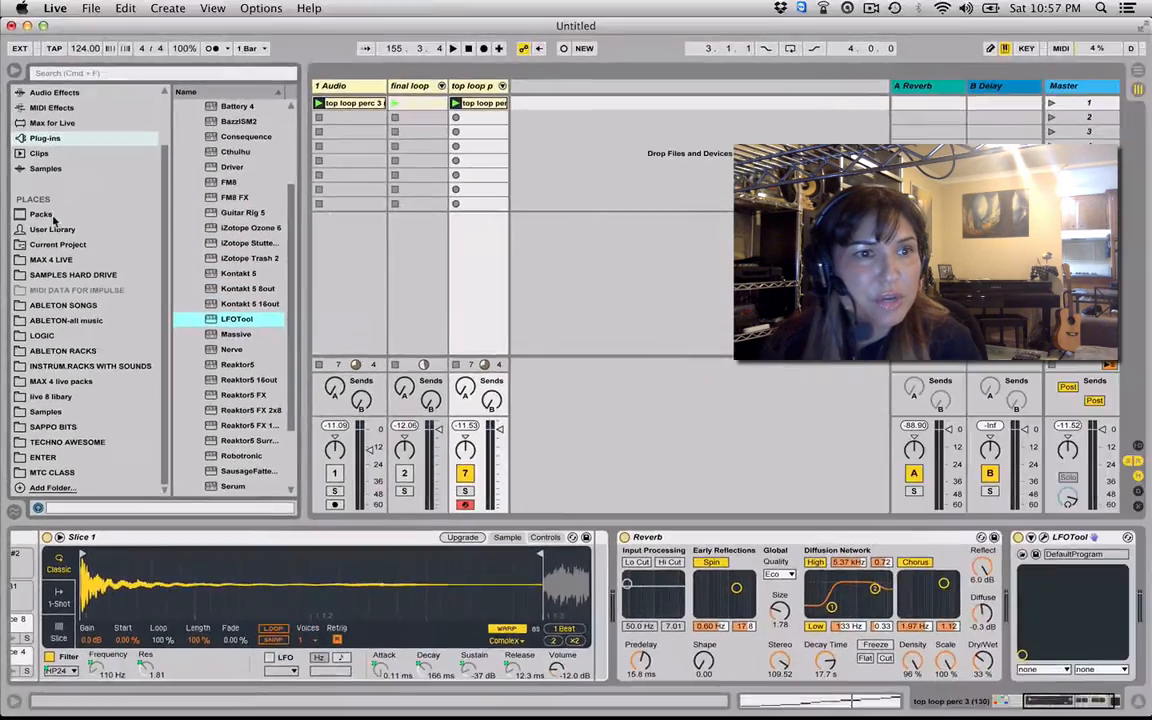
pyautogui.click(139, 254)
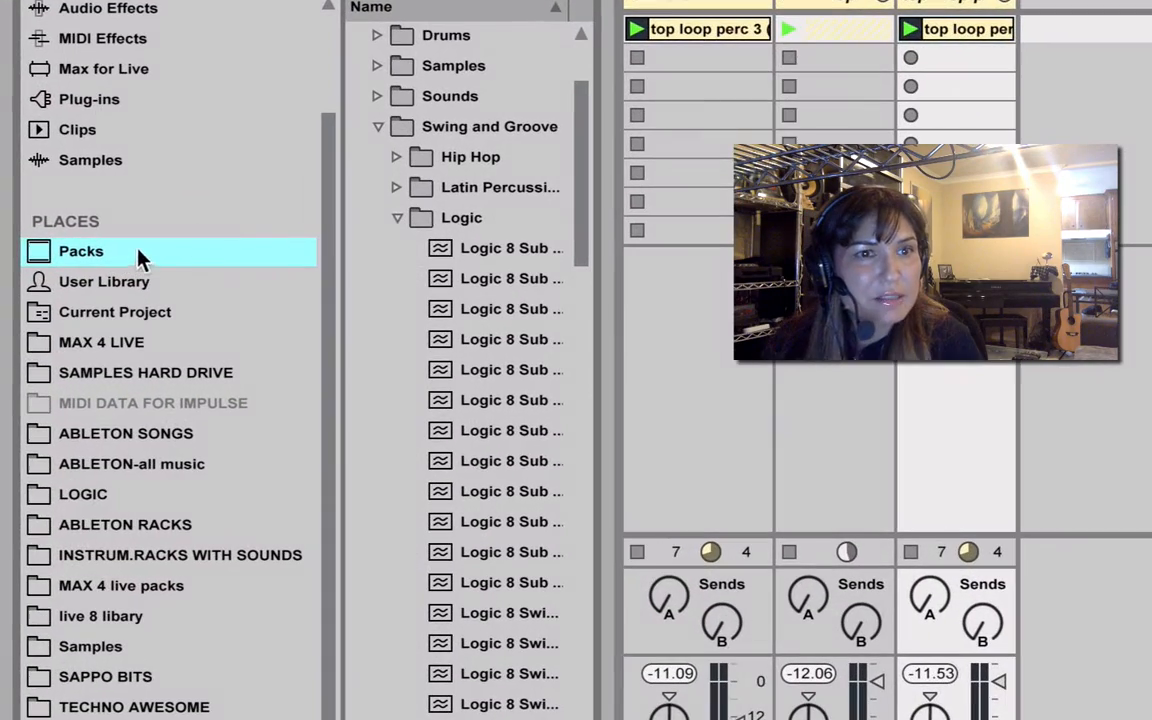
pyautogui.click(378, 126)
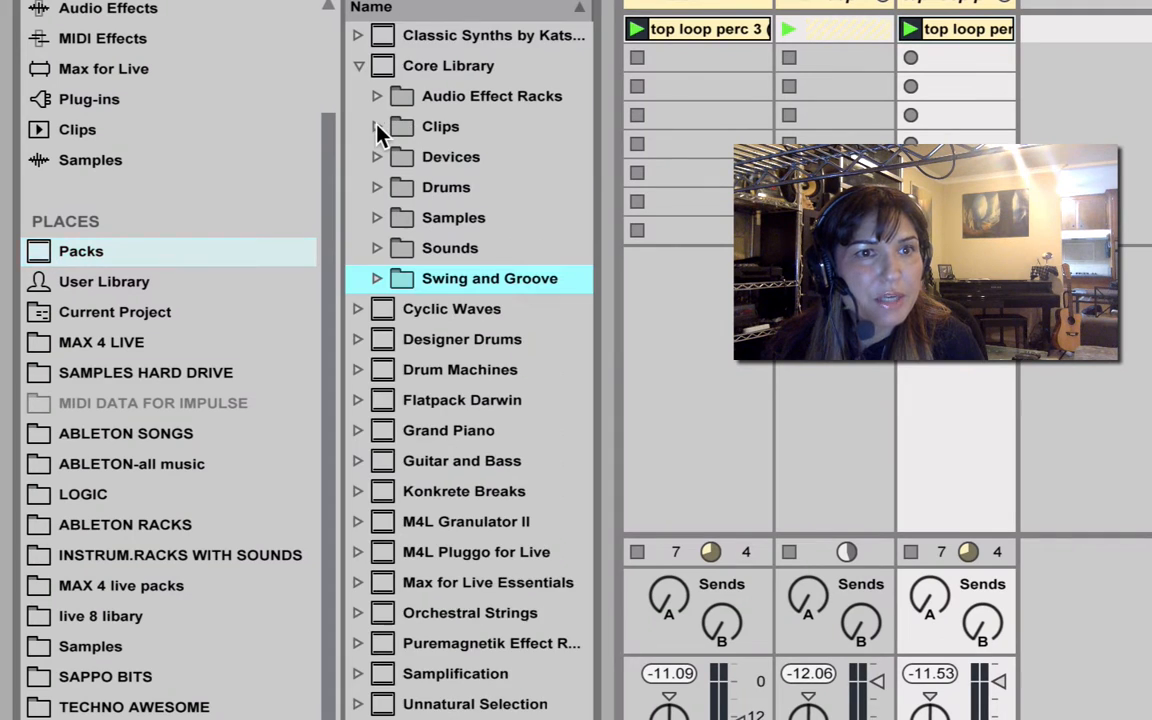
pyautogui.click(358, 64)
pyautogui.click(354, 67)
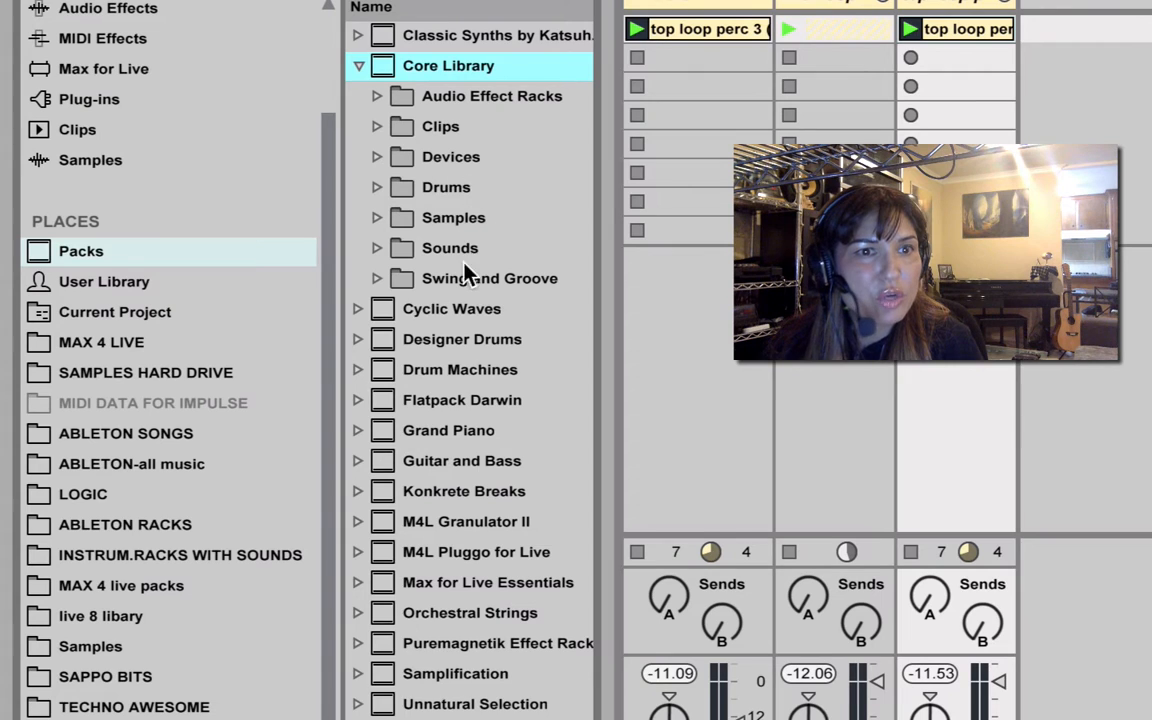
pyautogui.click(378, 280)
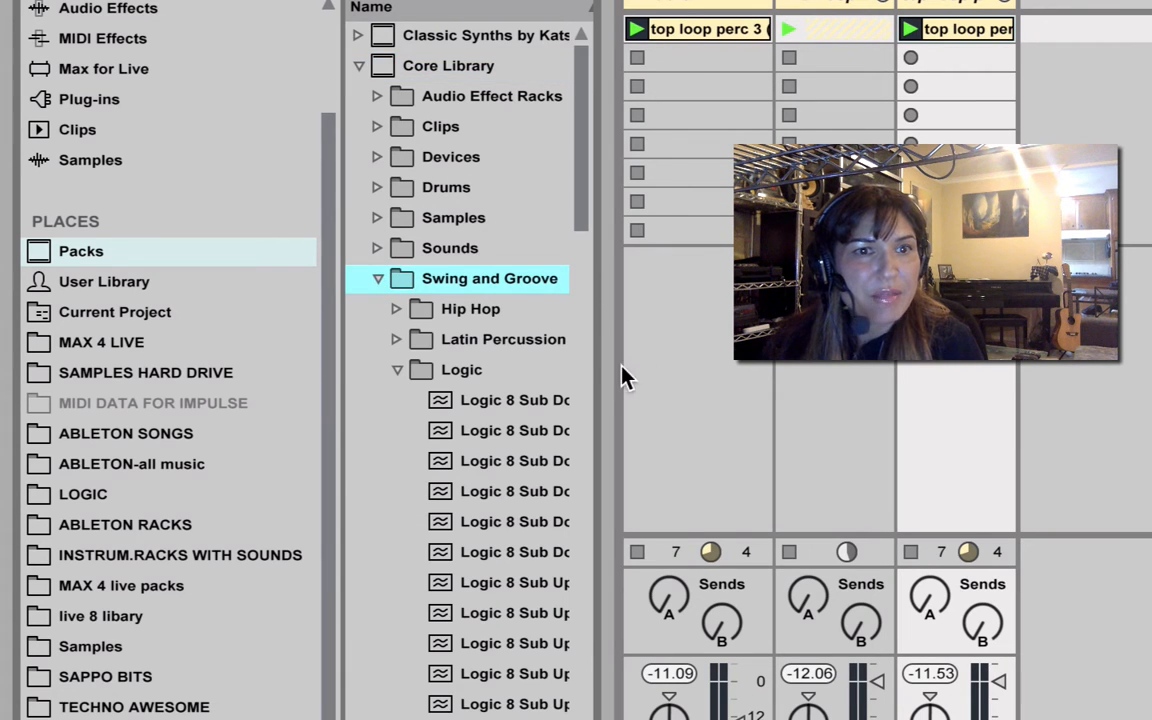
# Step: Widen the browser, collapse the Logic groove folder and expand the MPC folder under Swing and Groove
pyautogui.moveTo(604, 365); pyautogui.dragTo(985, 408)
pyautogui.click(395, 372)
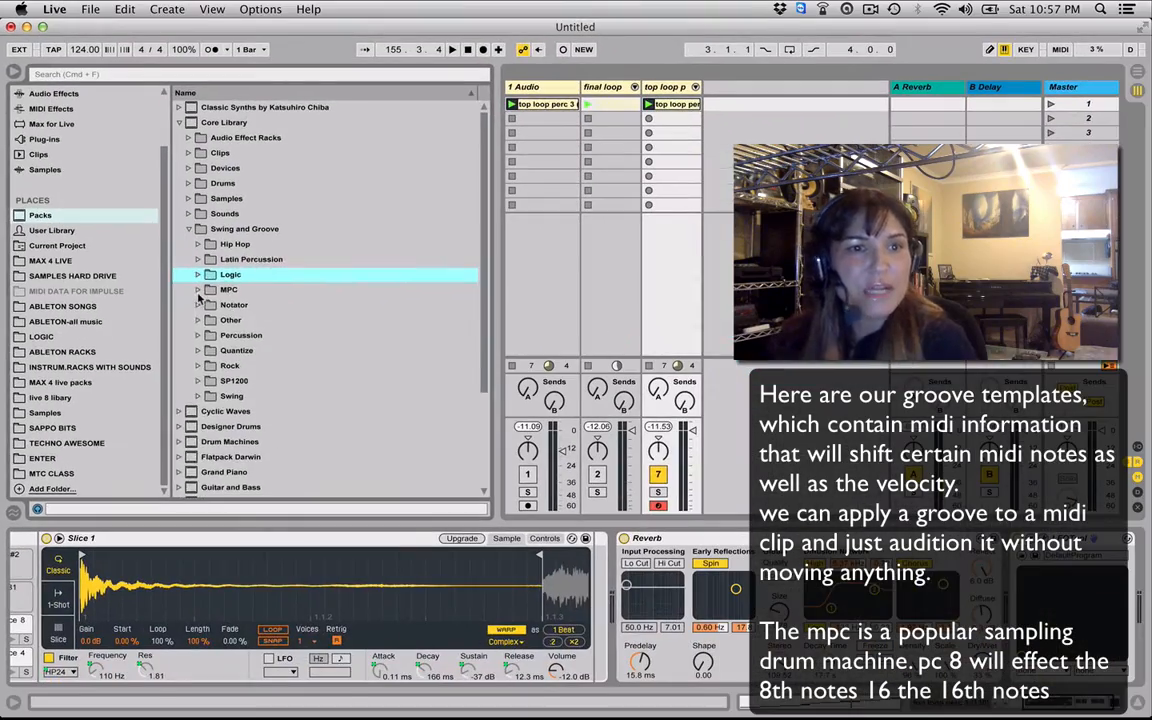
pyautogui.click(396, 401)
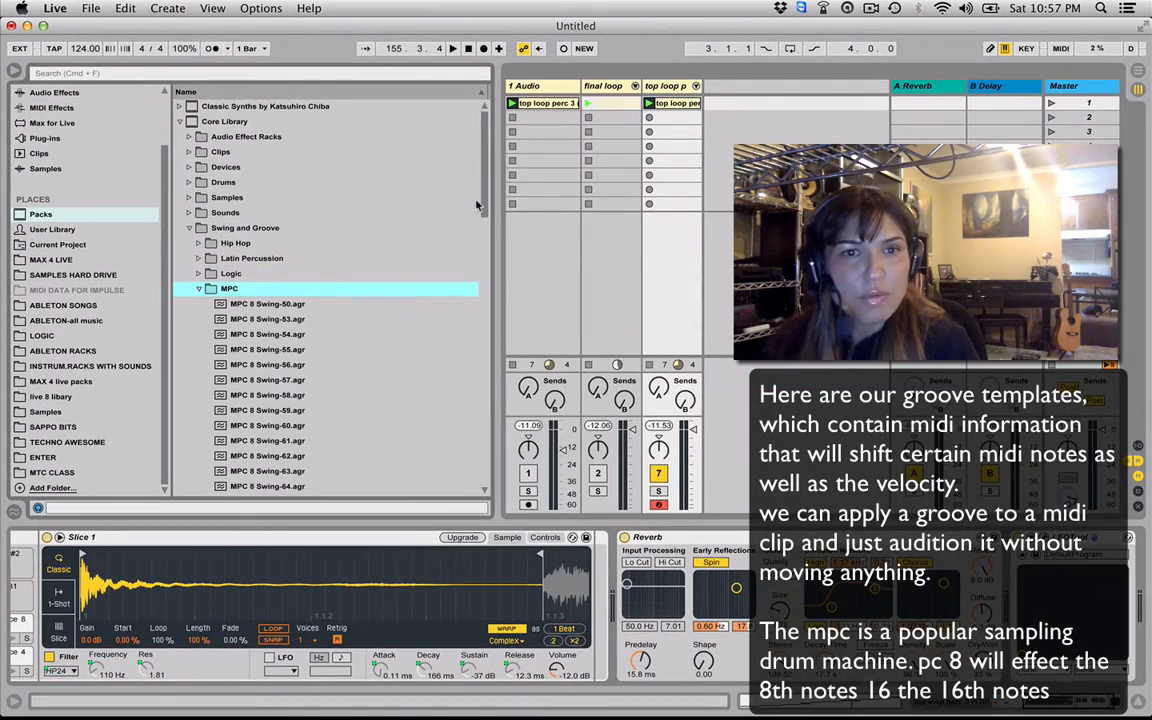
# Step: Find the MPC 16 Double Down-50 groove in the MPC folder and load it into the Groove Pool
pyautogui.scroll(-5, 430, 190)
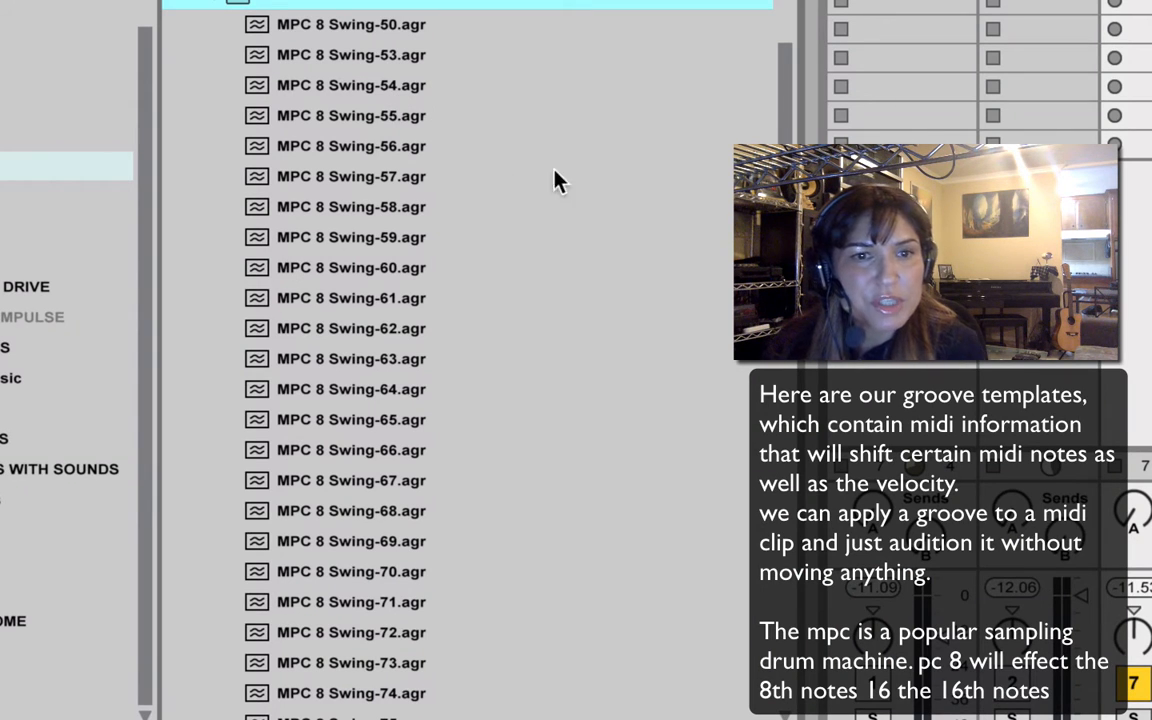
pyautogui.scroll(-8, 757, 390)
pyautogui.scroll(-2, 440, 290)
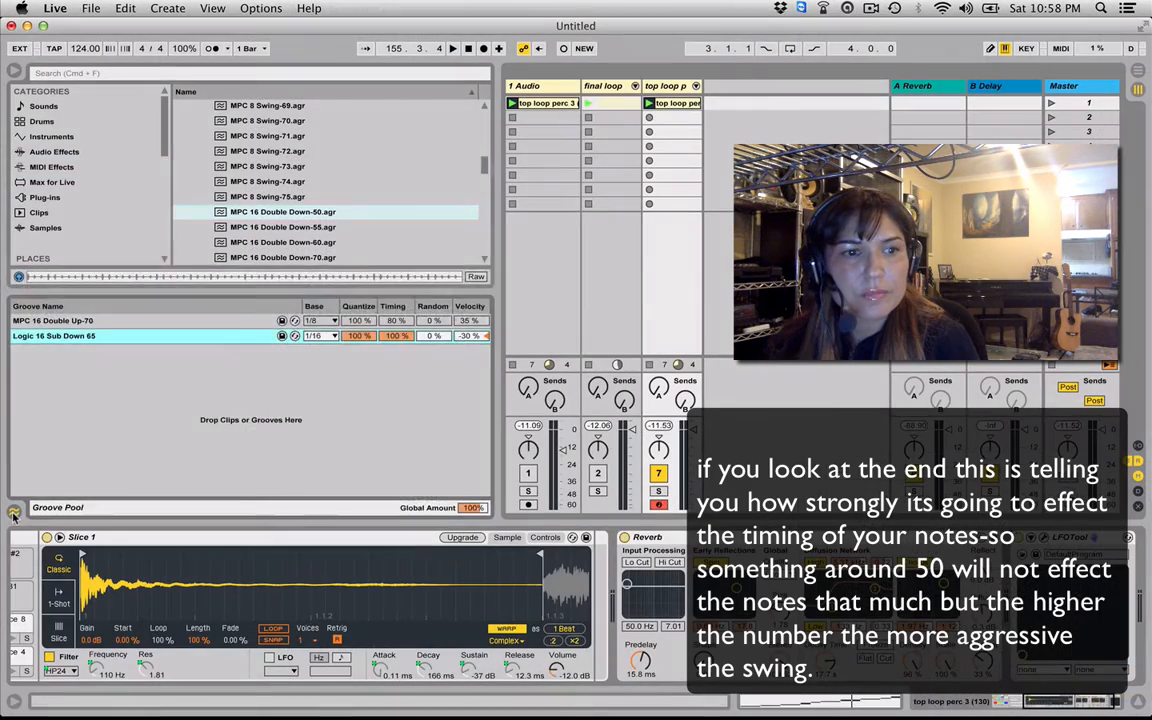
pyautogui.click(415, 168)
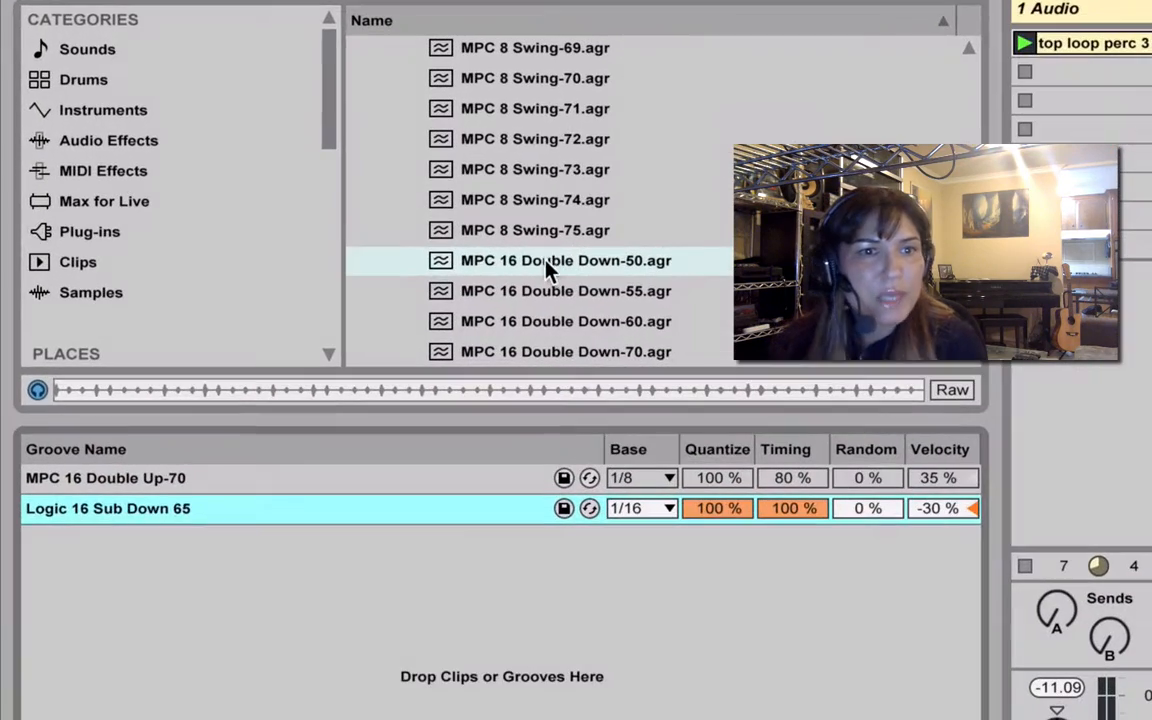
pyautogui.doubleClick(548, 262)
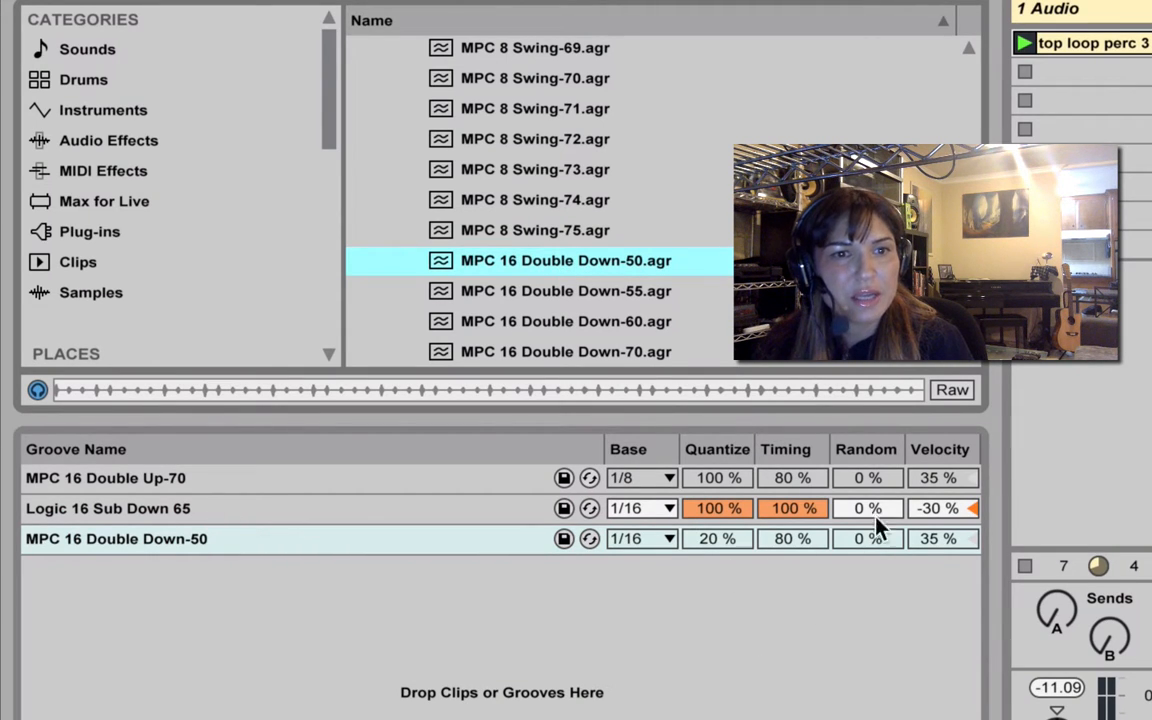
# Step: Apply the MPC 16 Double Down-50 groove to the sliced MIDI clip and commit it to the clip's notes
pyautogui.click(456, 545)
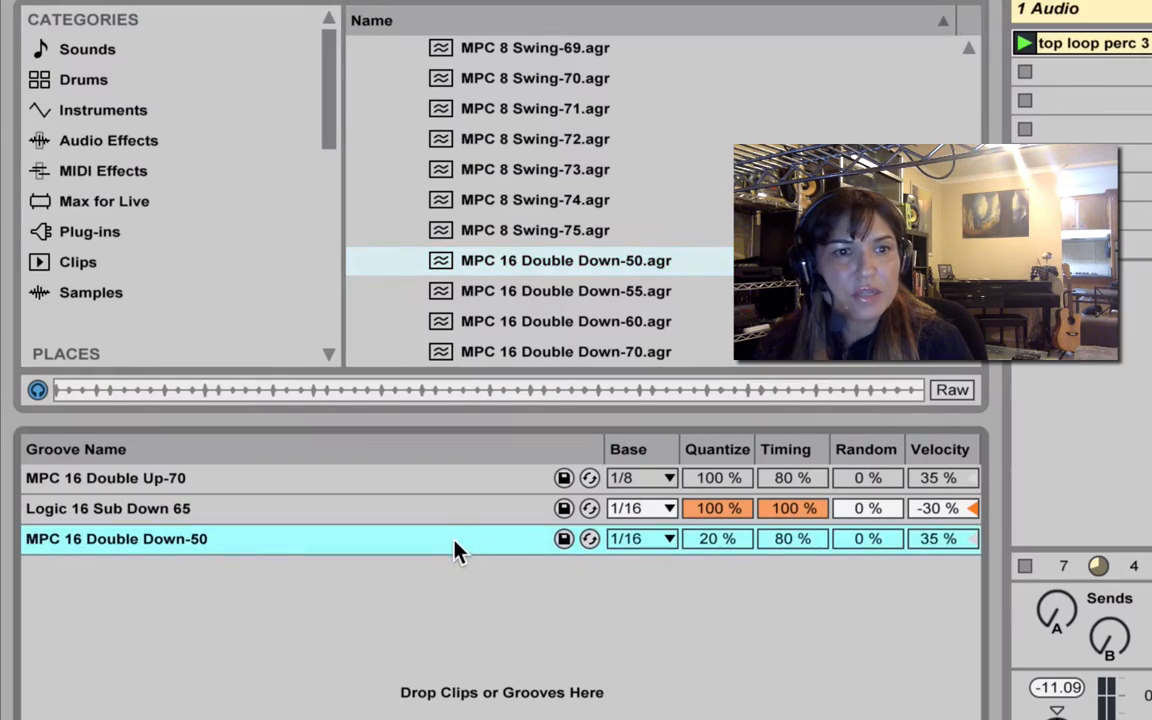
pyautogui.moveTo(454, 541); pyautogui.dragTo(545, 142)
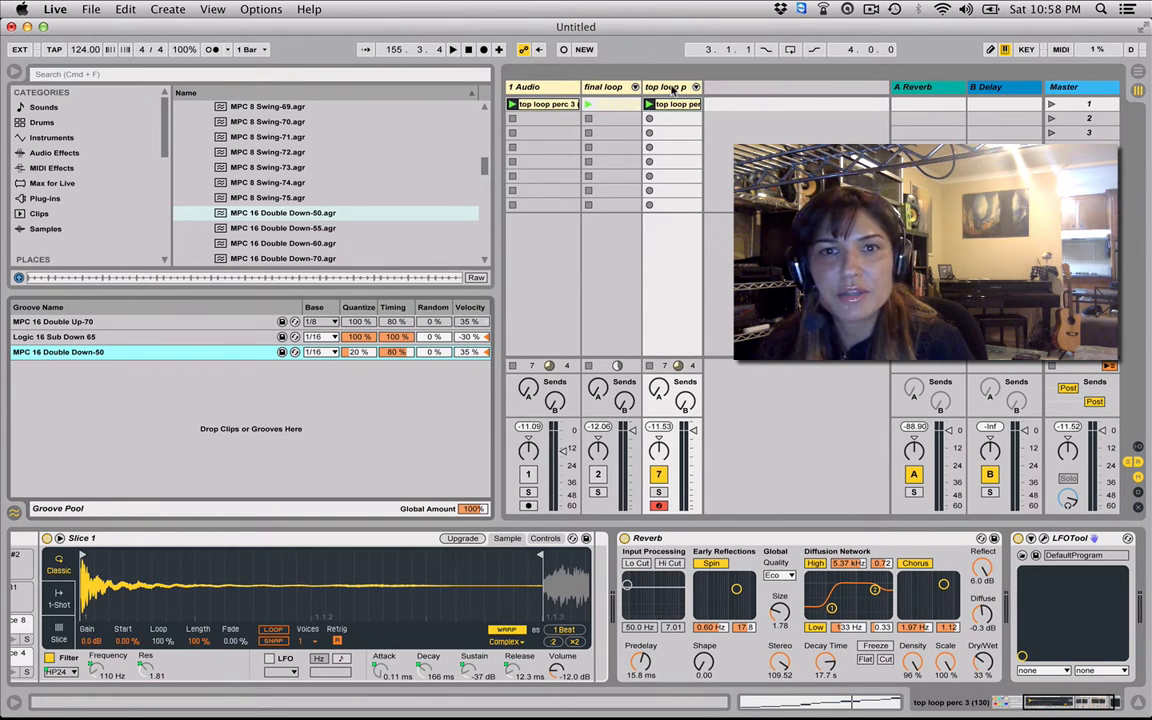
pyautogui.doubleClick(672, 108)
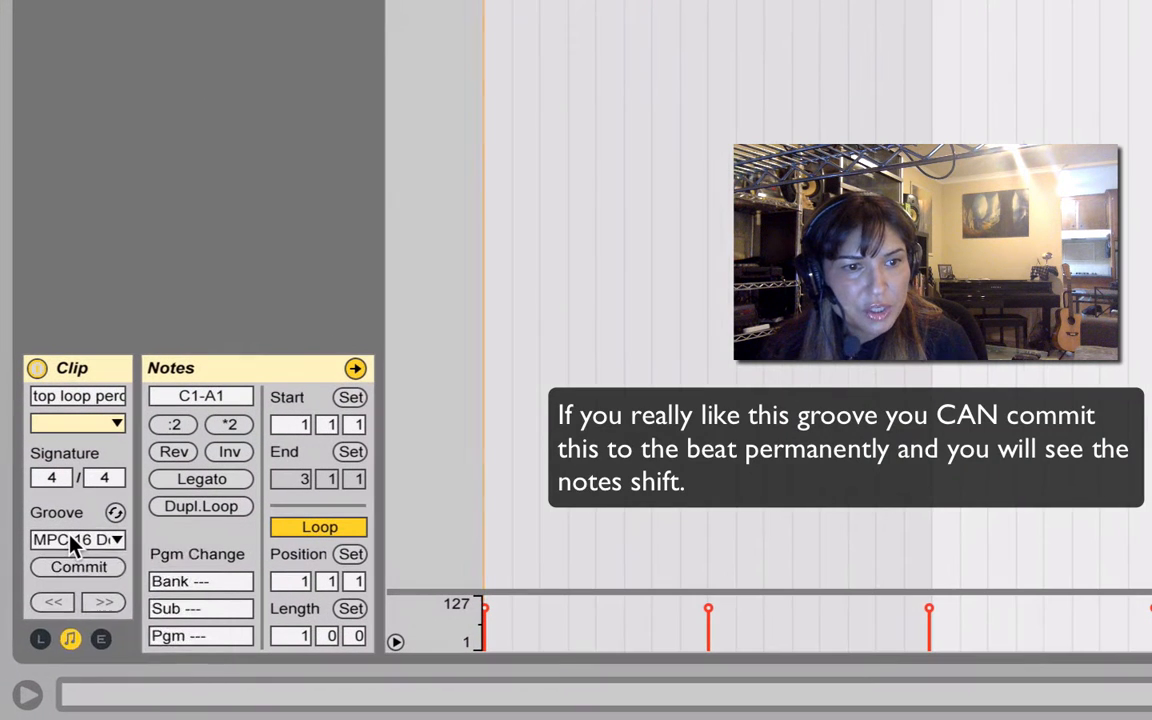
pyautogui.click(37, 617)
pyautogui.click(40, 630)
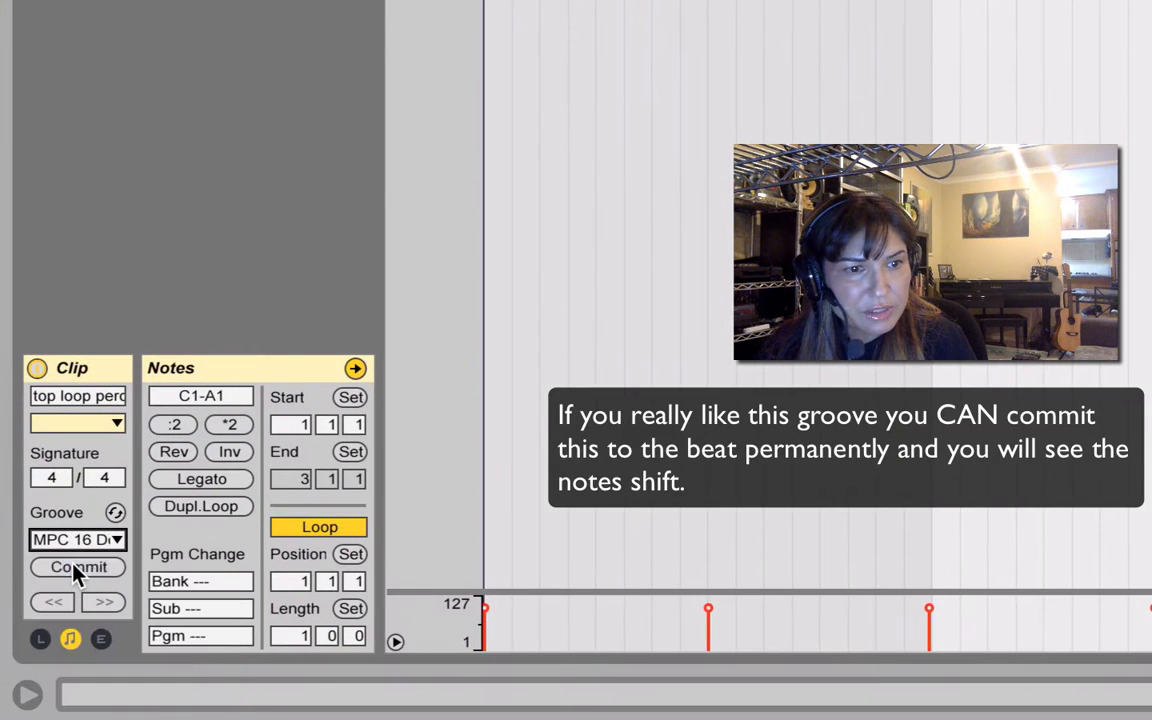
pyautogui.press('space')
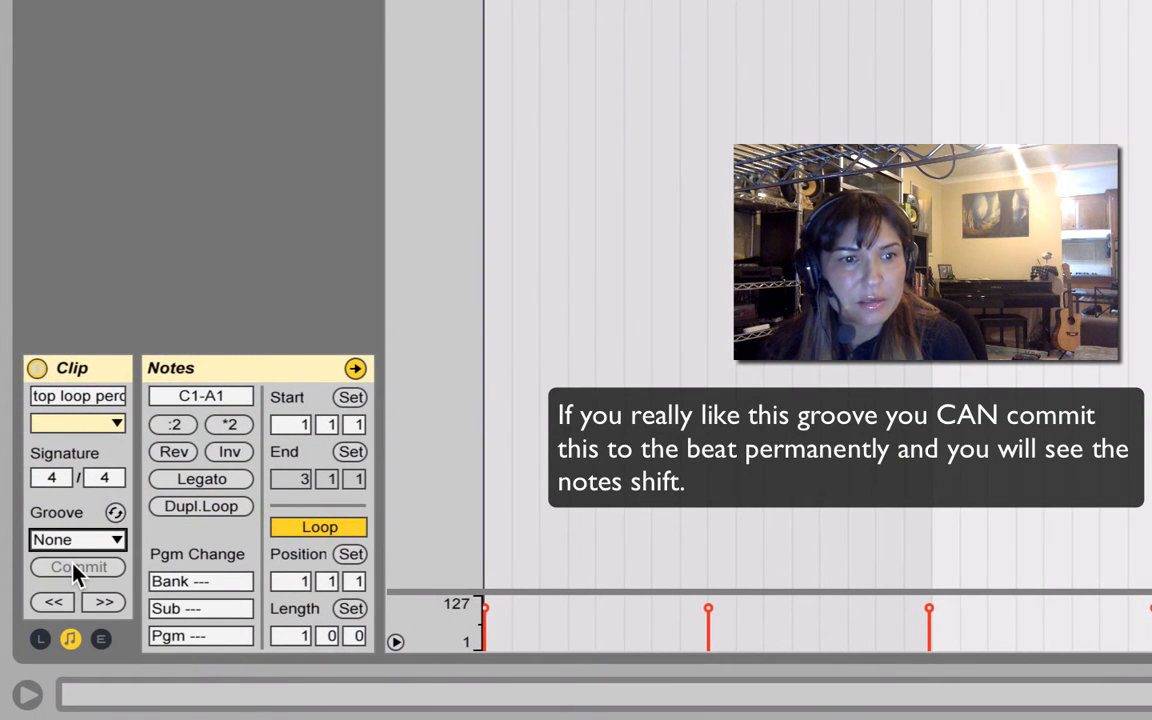
# Step: Try the MPC 16 Double Up-70 and Logic 16 Sub Down 65 grooves on the clip, and assign MPC 16 Double Down-50
pyautogui.click(88, 543)
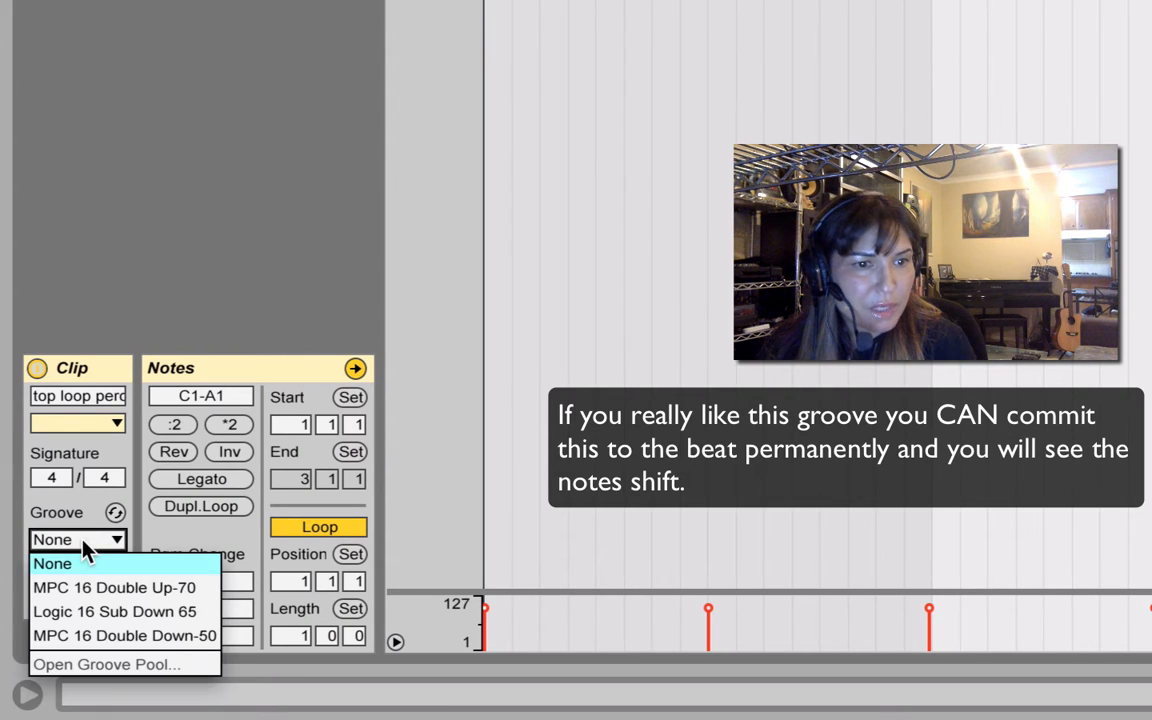
pyautogui.click(103, 588)
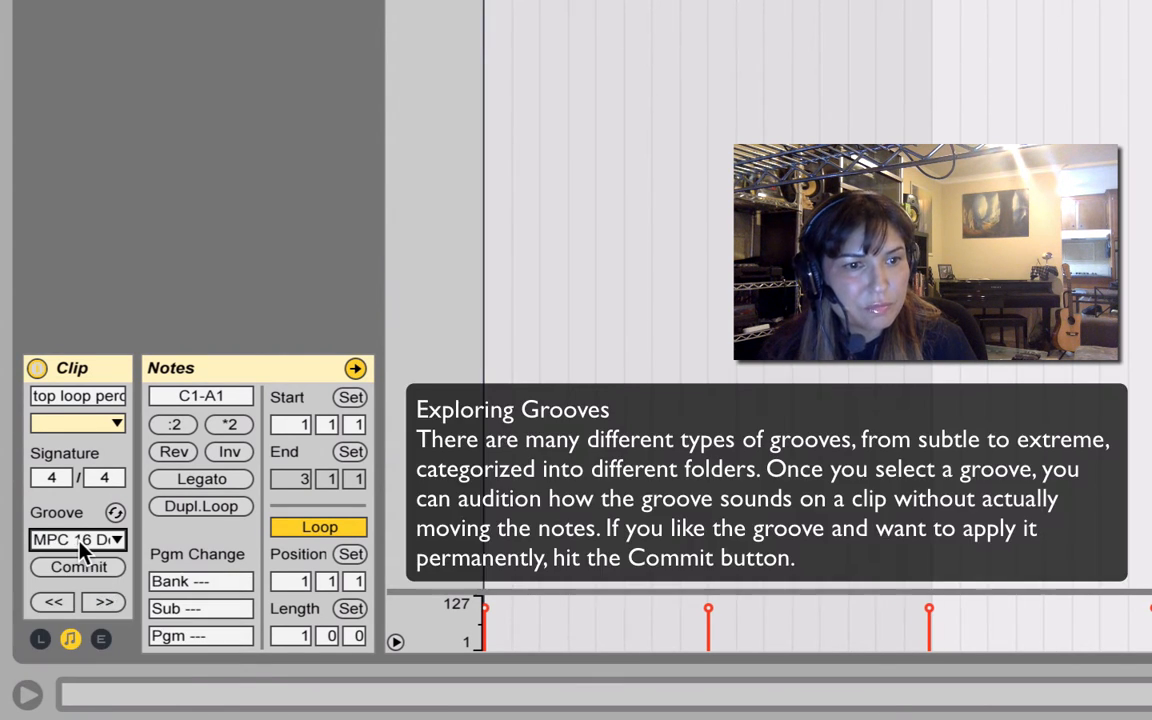
pyautogui.click(80, 543)
pyautogui.click(80, 609)
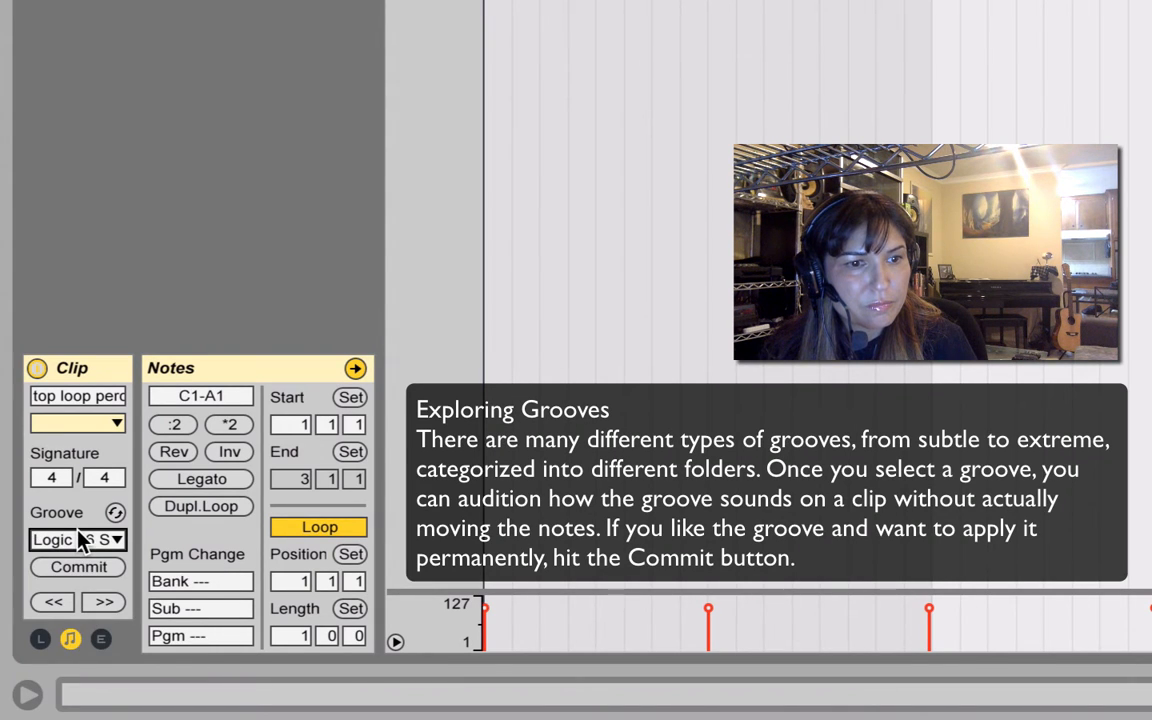
pyautogui.click(80, 540)
pyautogui.click(81, 634)
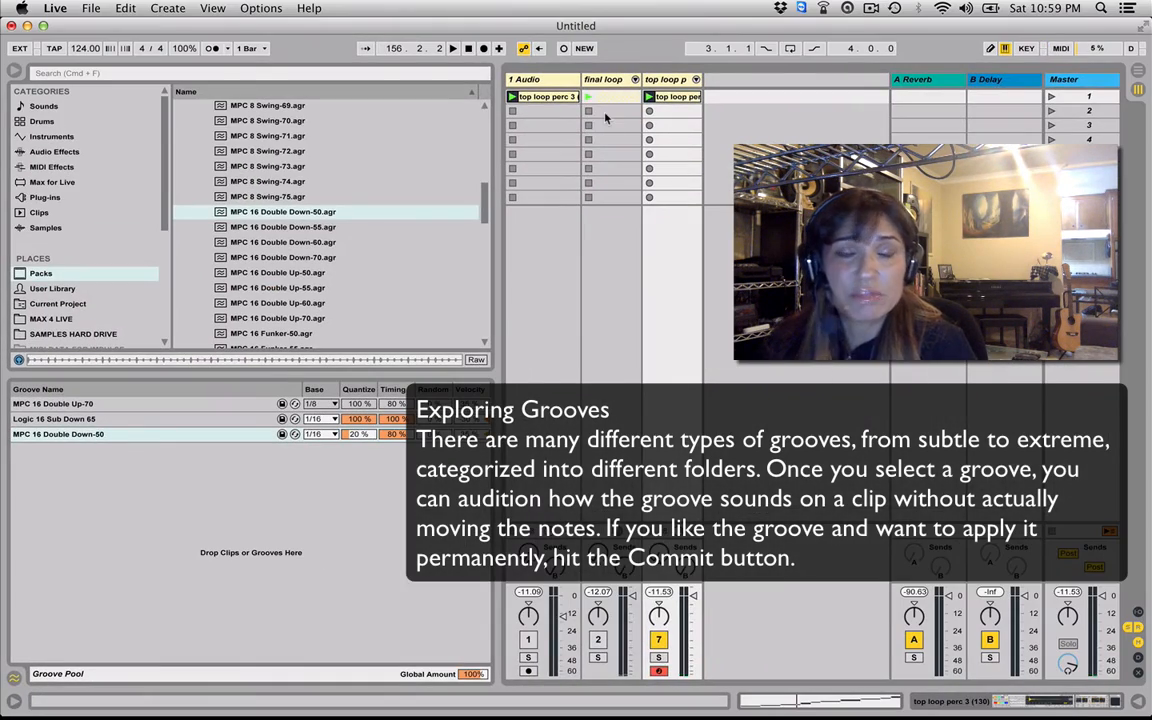
# Step: Set the MPC 16 Double Down-50 groove's base to 1/8T and its quantize to 17 %, trying base 1/4 and quantize 100 % first
pyautogui.doubleClick(673, 82)
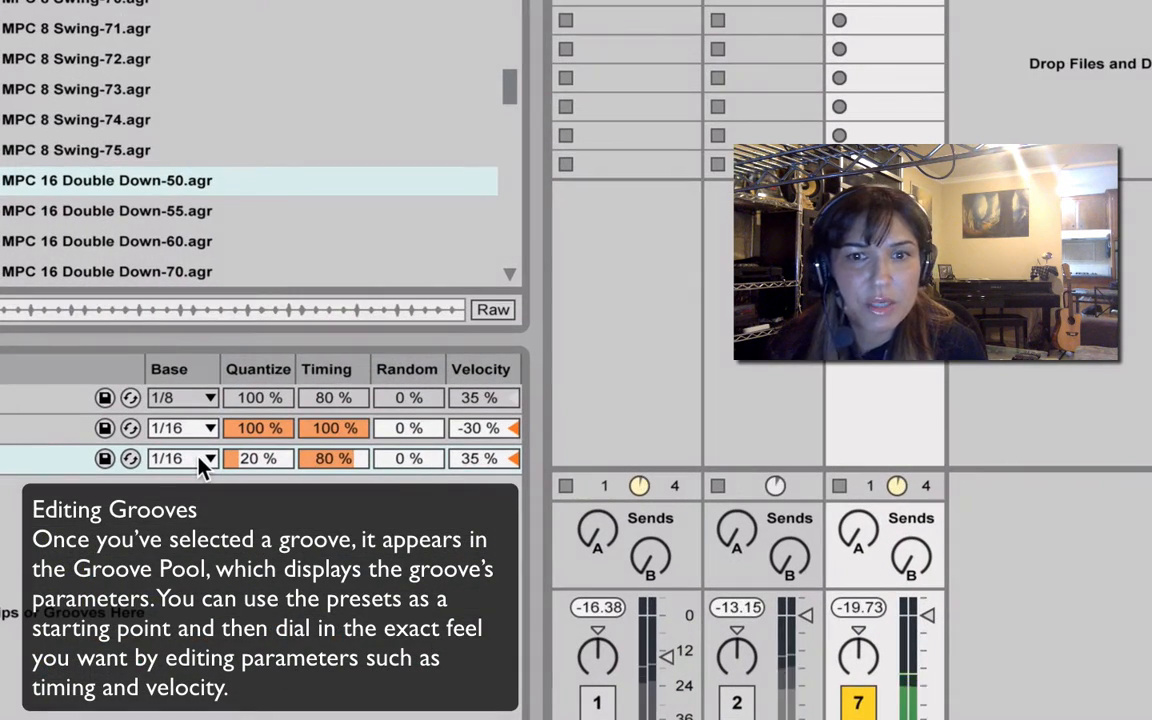
pyautogui.moveTo(243, 465); pyautogui.dragTo(243, 380)
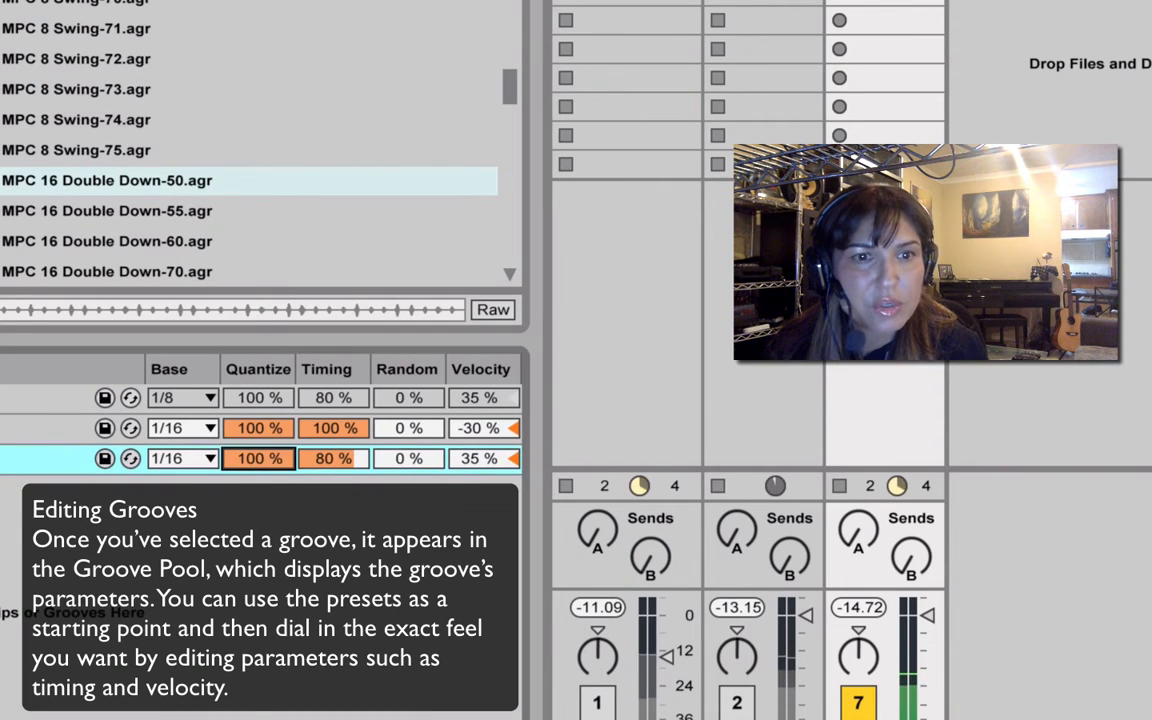
pyautogui.click(200, 465)
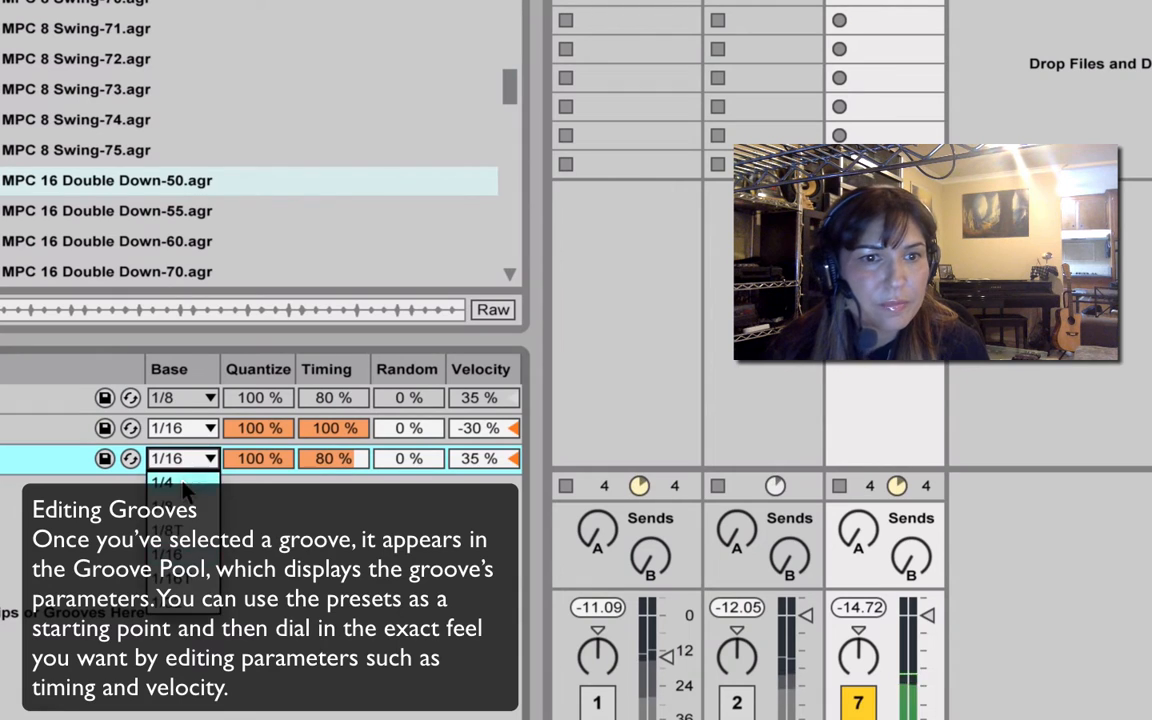
pyautogui.click(185, 488)
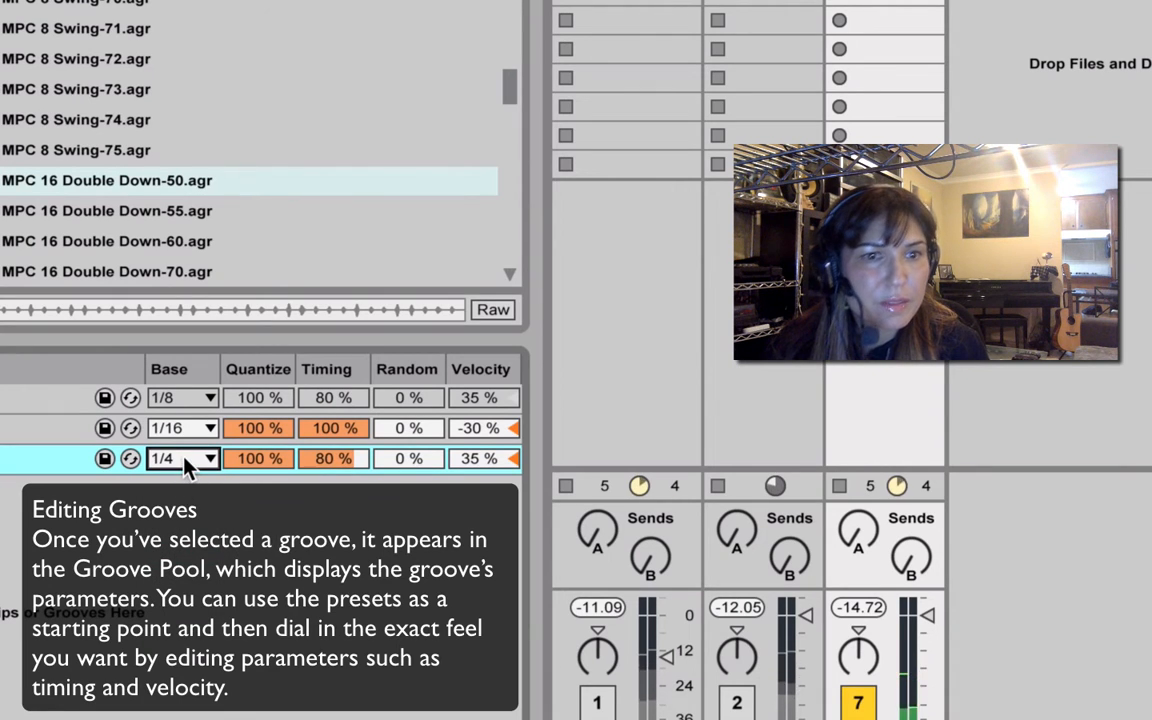
pyautogui.click(184, 461)
pyautogui.click(176, 531)
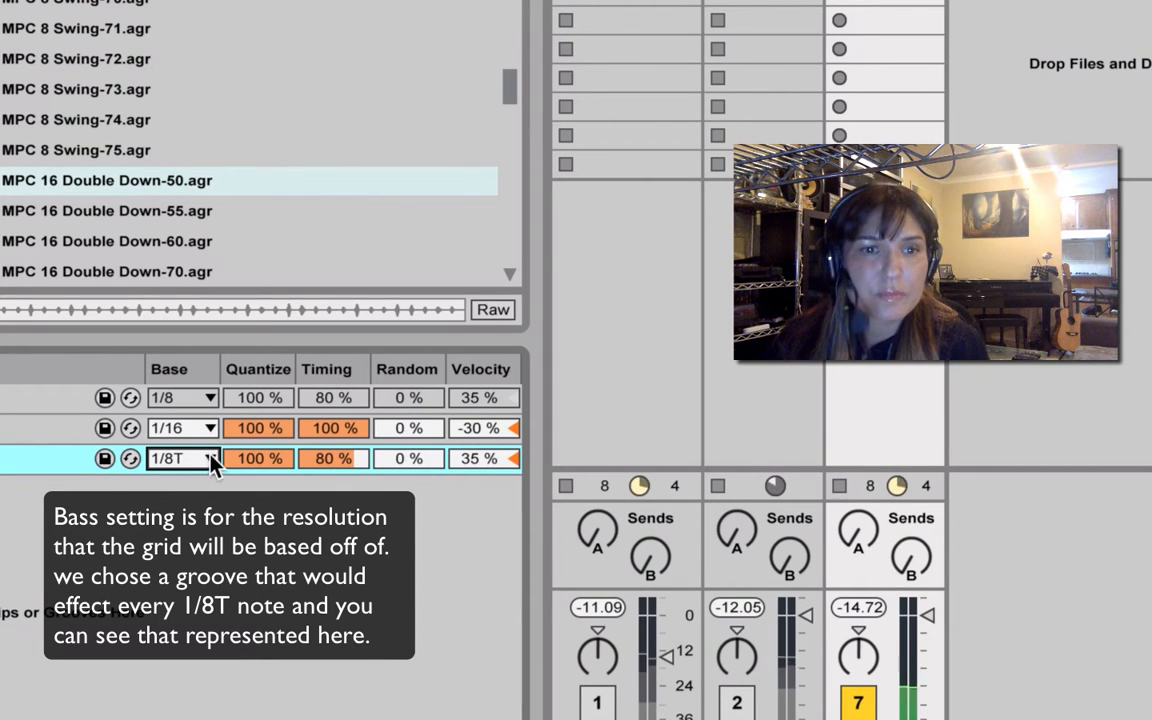
pyautogui.moveTo(258, 459); pyautogui.dragTo(258, 542)
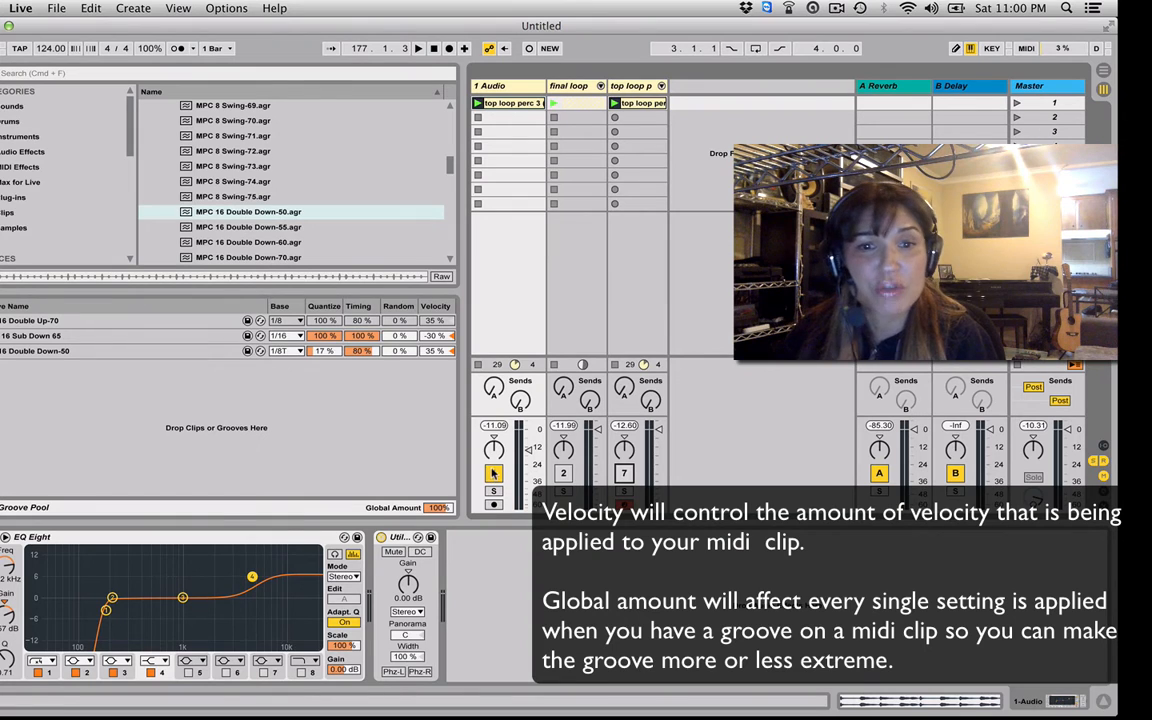
# Step: Launch the top loop perc 3 audio clip on the 1 Audio track and extract its groove into the Groove Pool
pyautogui.click(478, 104)
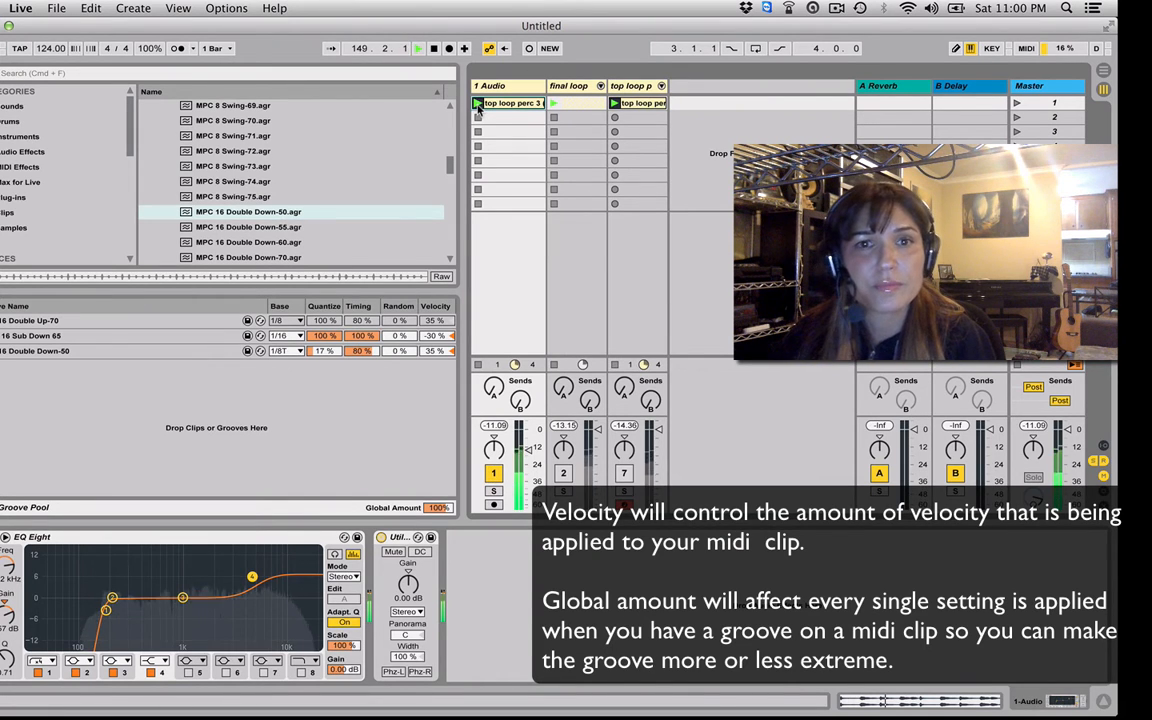
pyautogui.rightClick(500, 104)
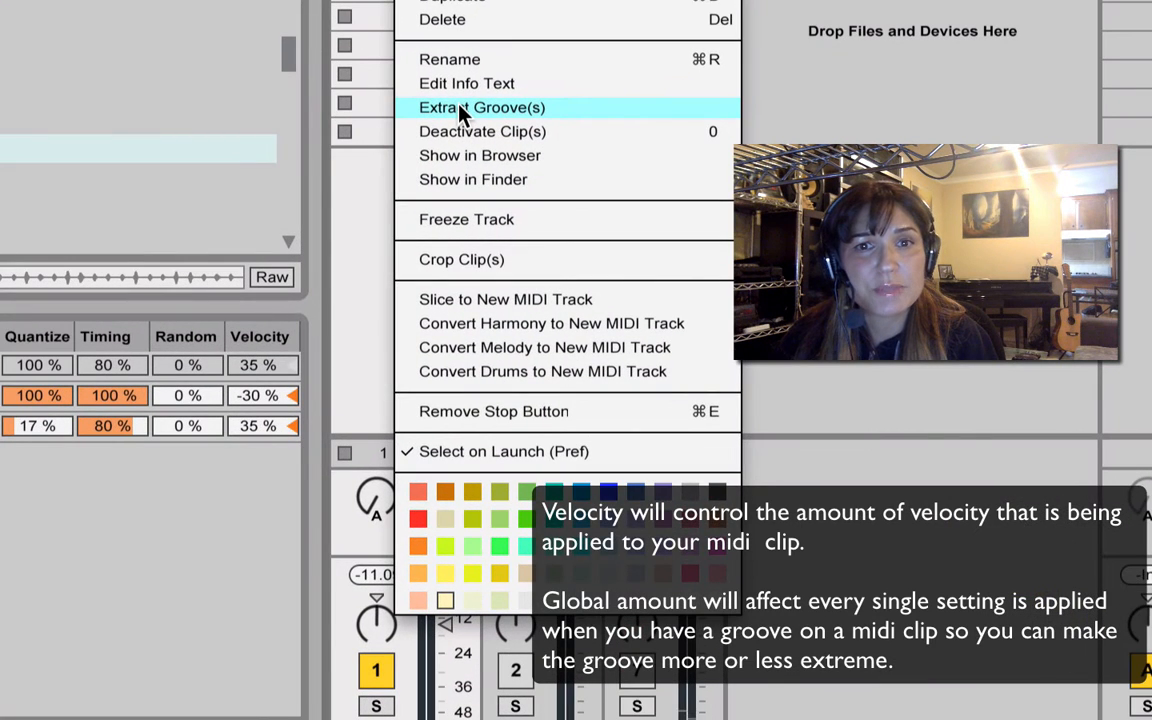
pyautogui.click(460, 107)
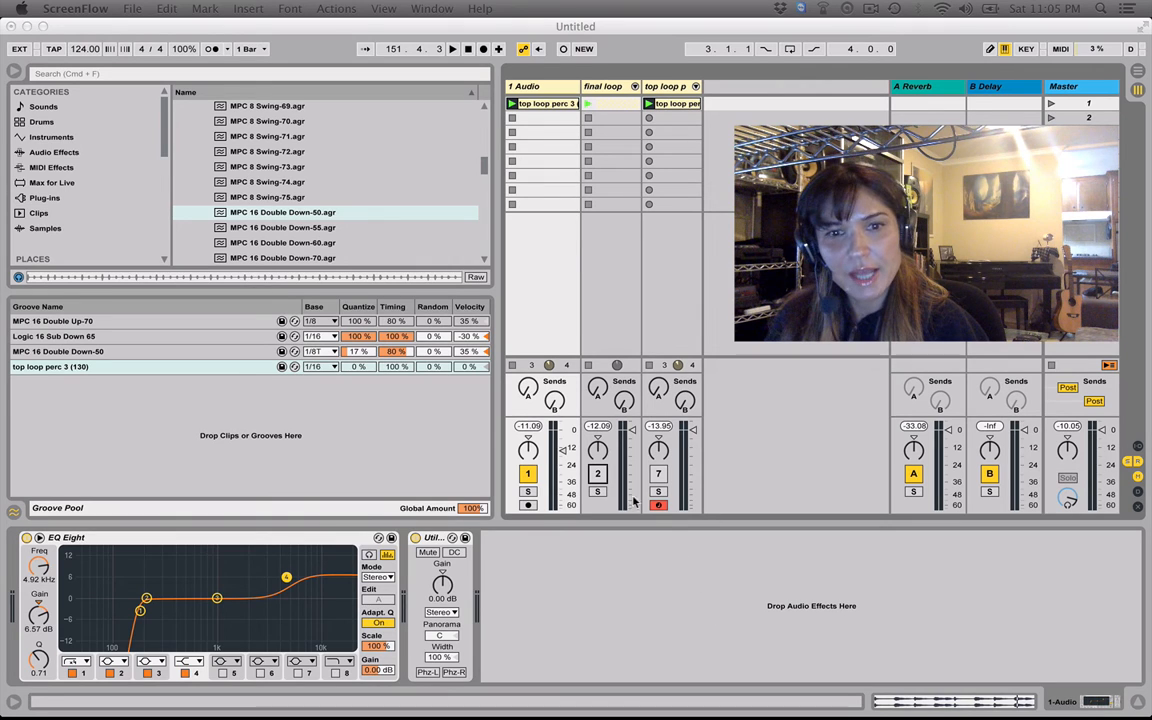
# Step: Play the loops, activate the final loop track so it sounds with the audio loop, and stop playback
pyautogui.click(712, 275)
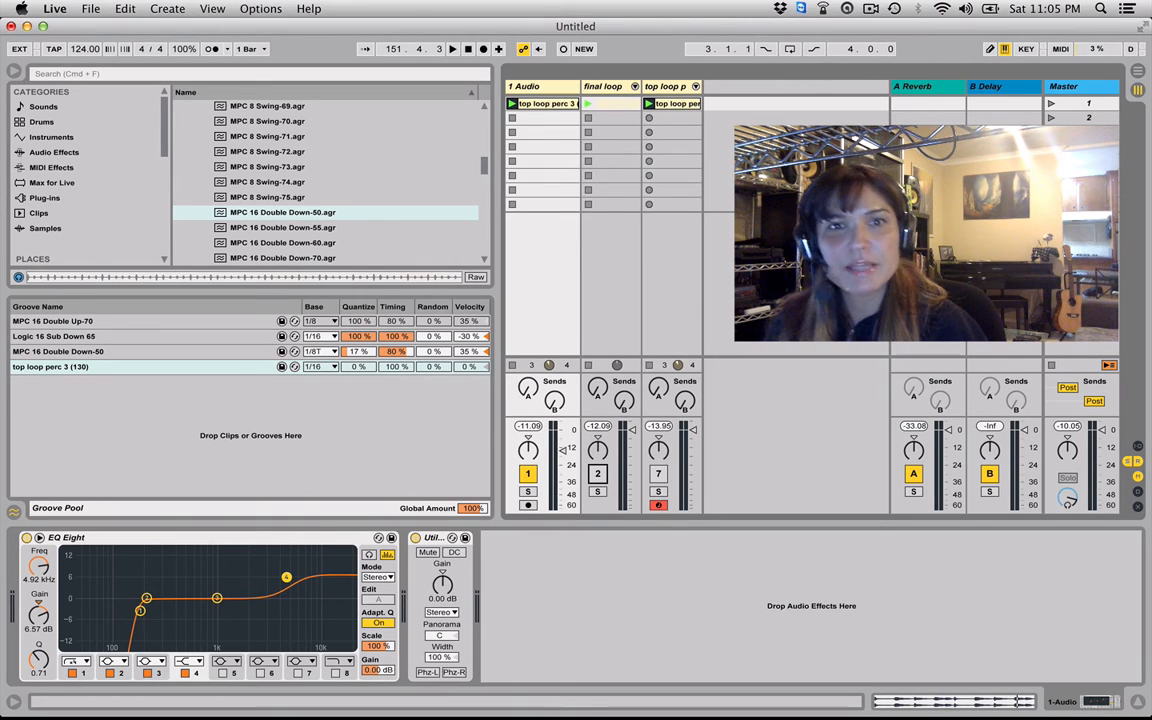
pyautogui.press('space')
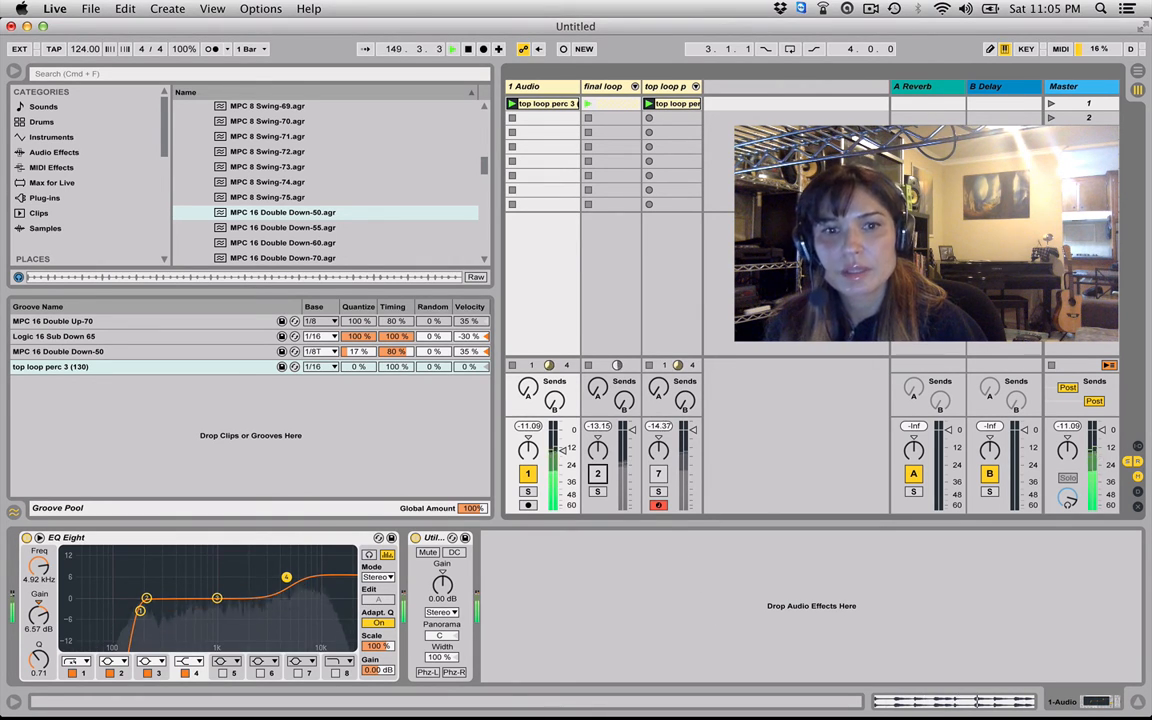
pyautogui.click(598, 475)
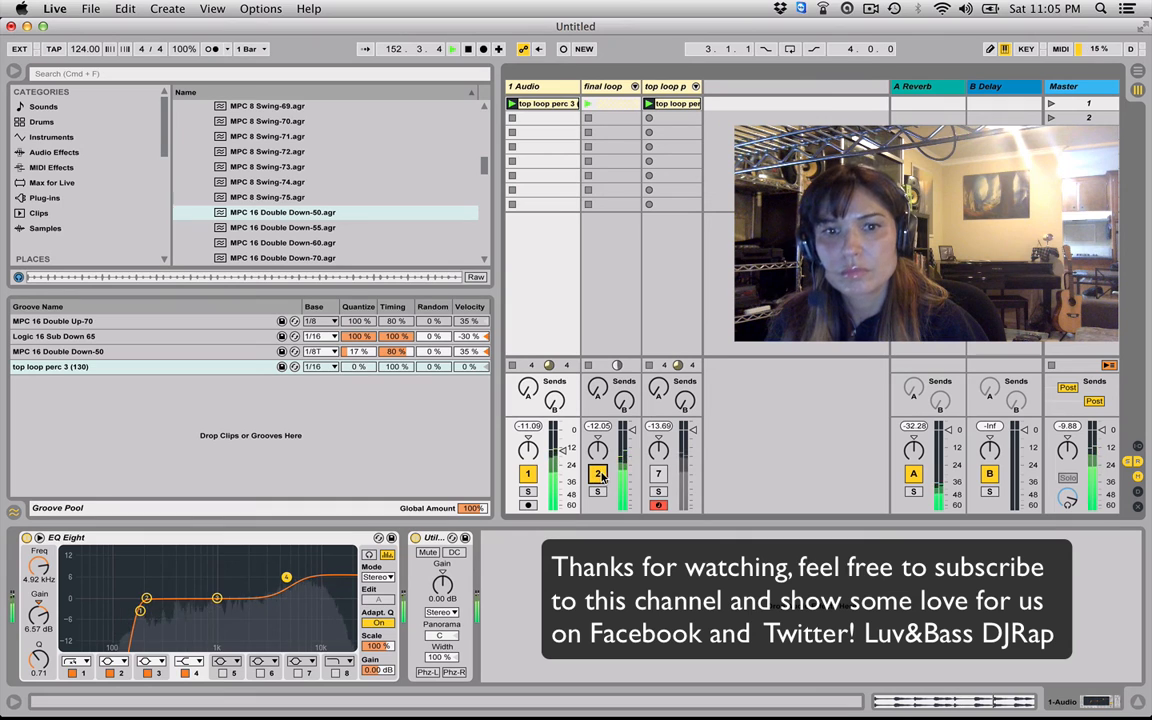
pyautogui.press('space')
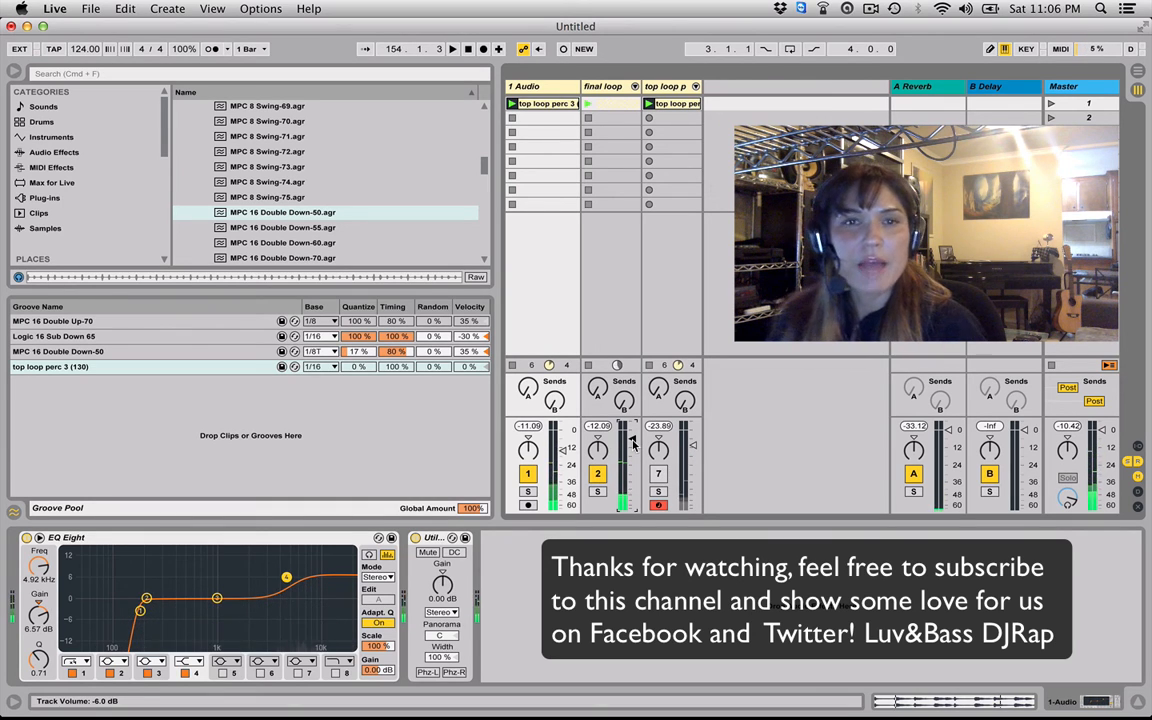